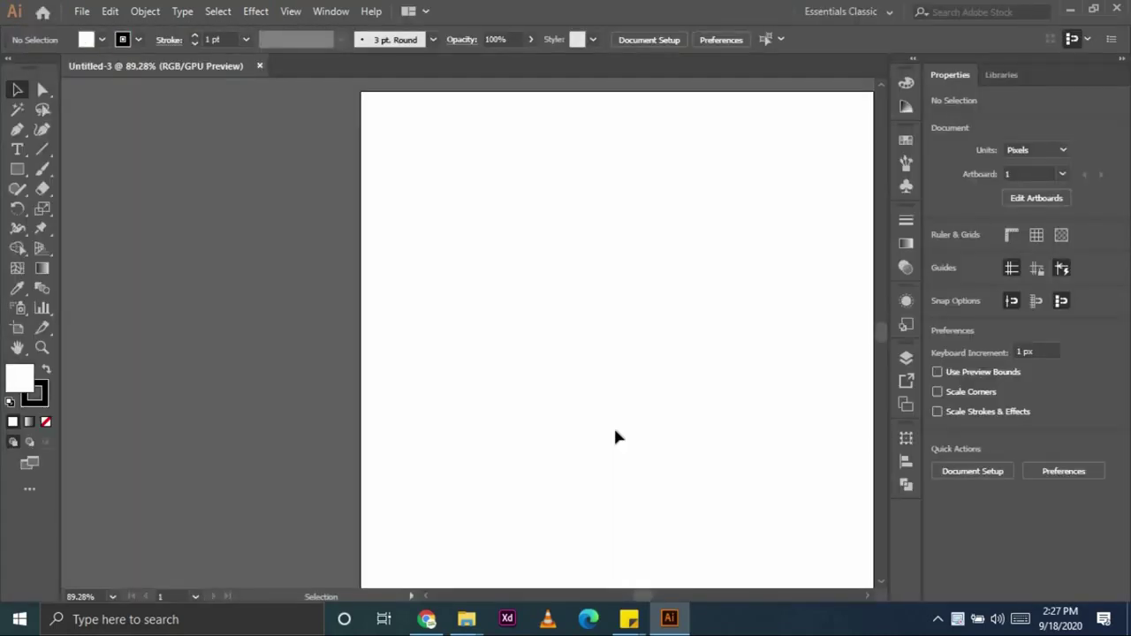
- Switch to full-screen mode with the menu bar and fit the artboard in the window
key("f")
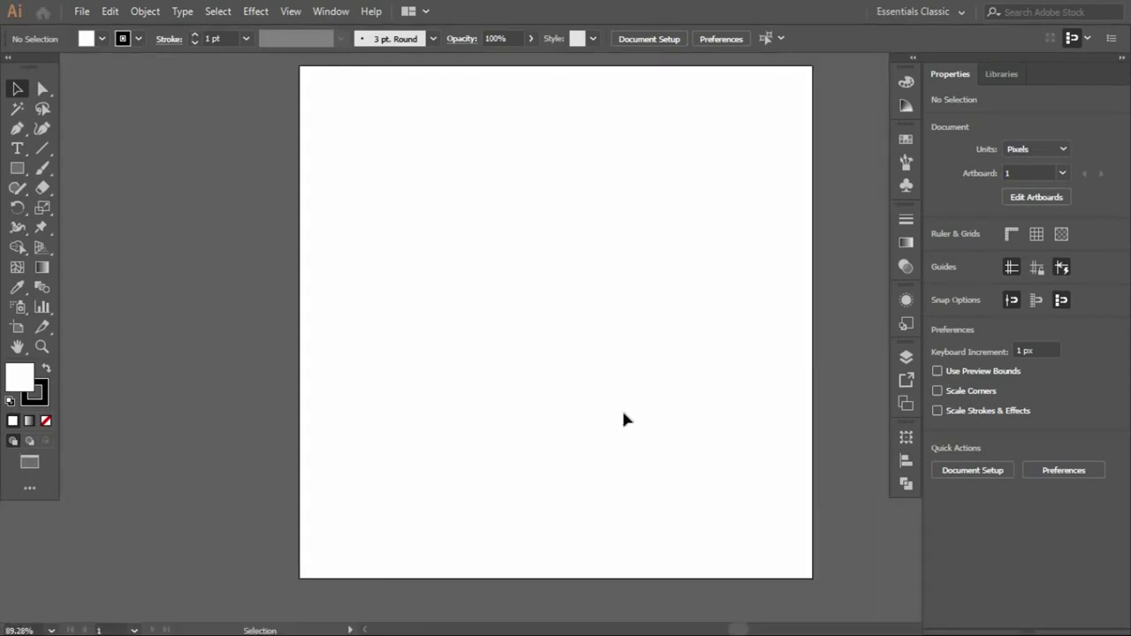
key("space")
left_click_drag(601, 395, 545, 405)
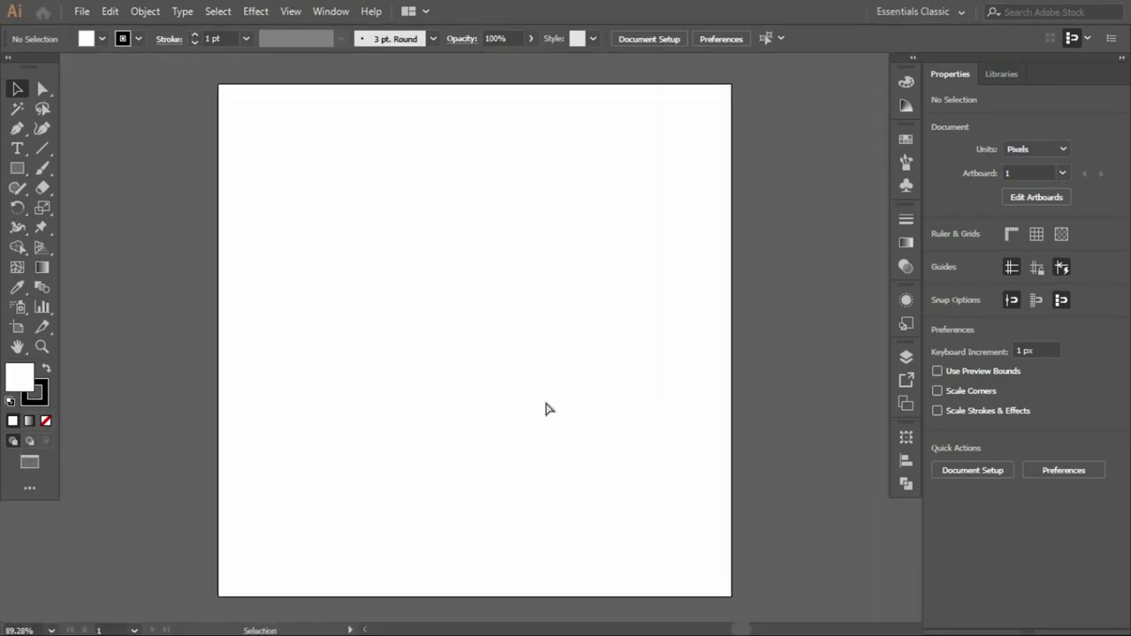
key("ctrl+0")
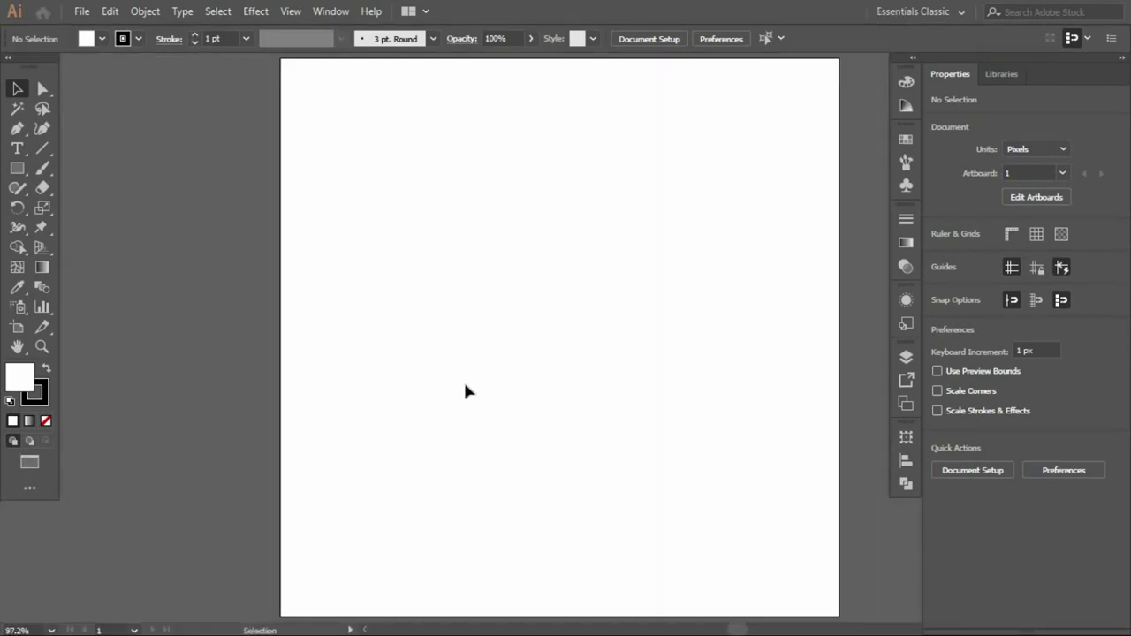
- Draw a rectangle 300 px wide and 300 px high on the artboard
left_click(17, 168)
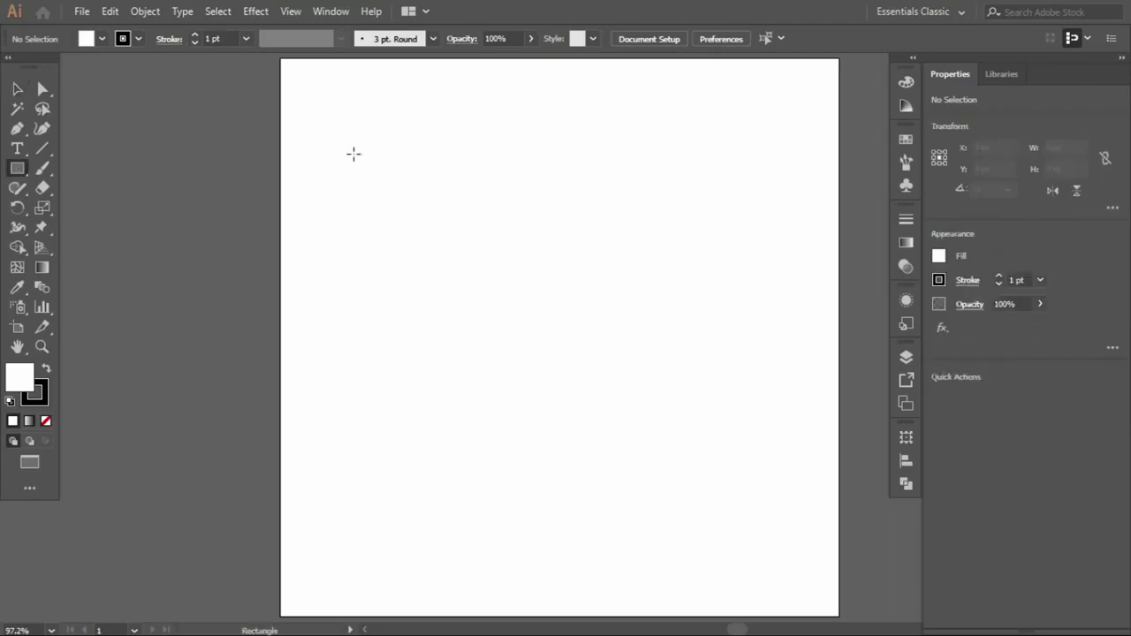
left_click(508, 204)
type("3")
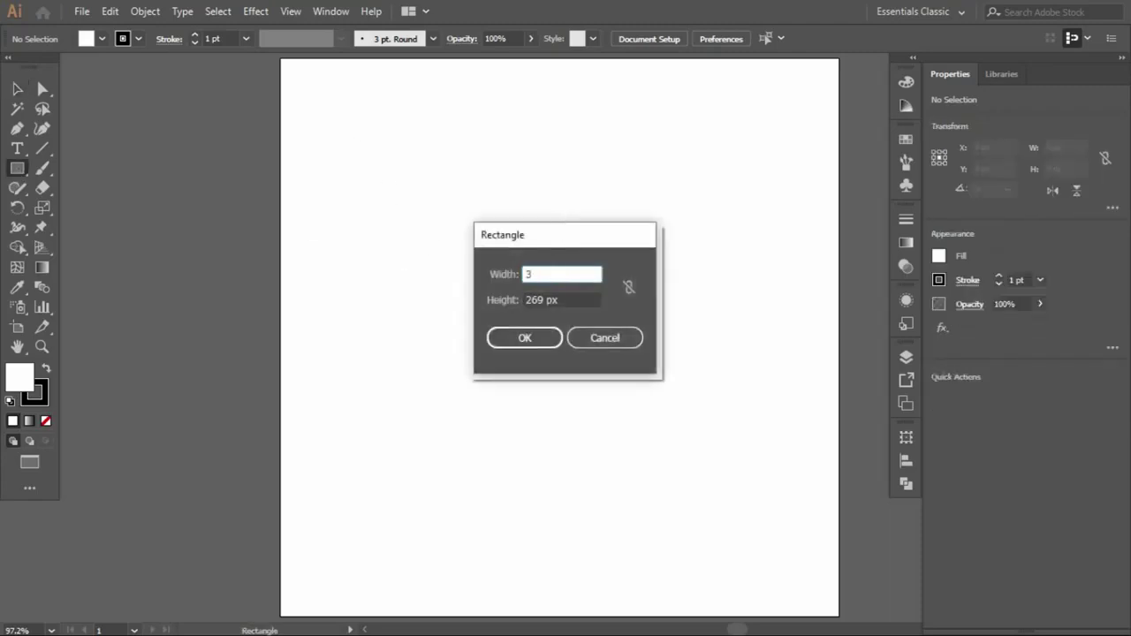
key("Tab")
type("3")
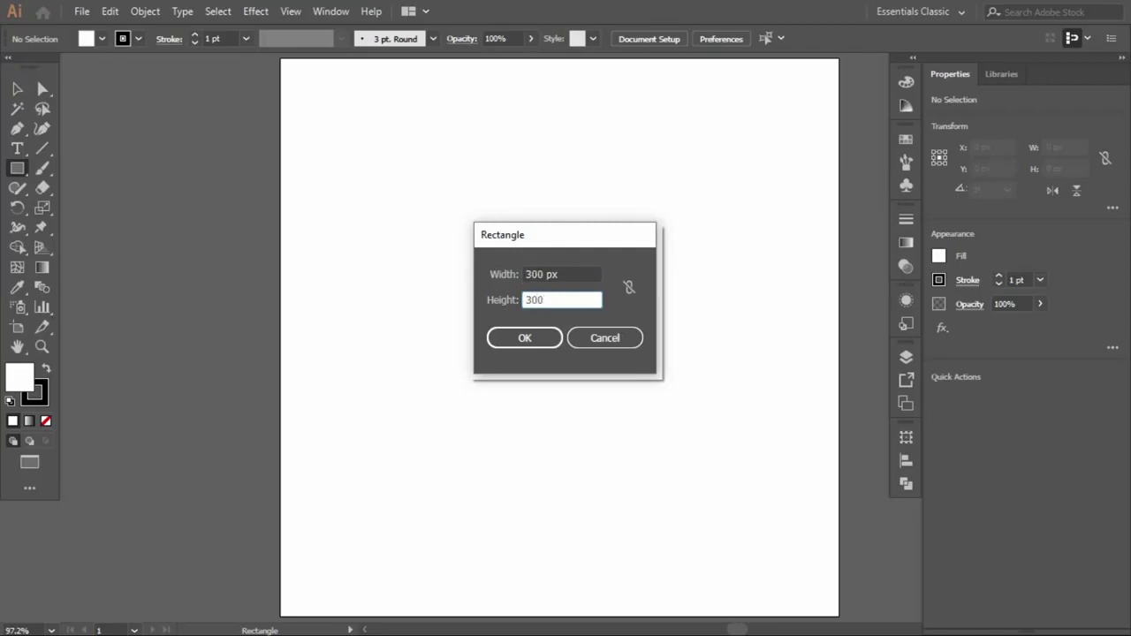
key("Return")
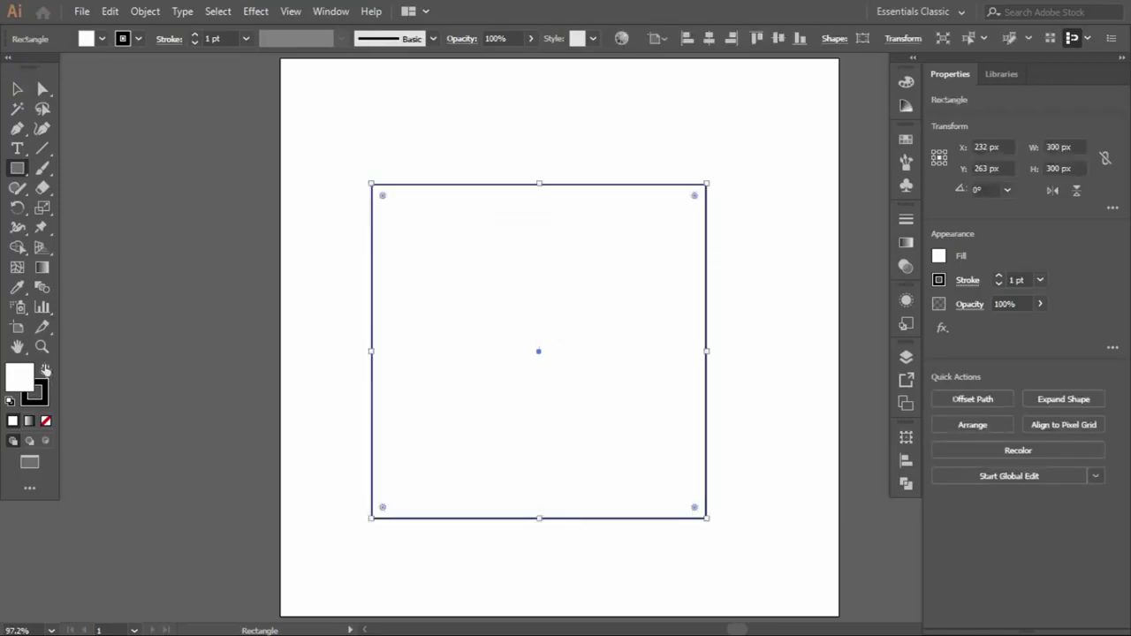
- Give the square a black fill and no stroke
left_click(45, 370)
left_click(45, 421)
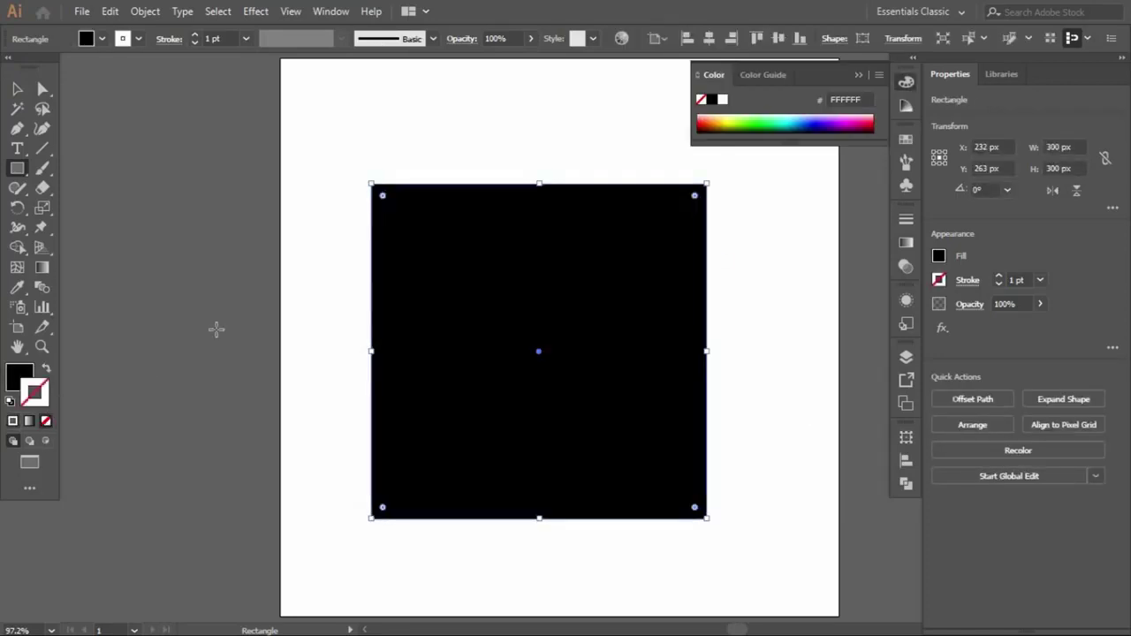
left_click(9, 379)
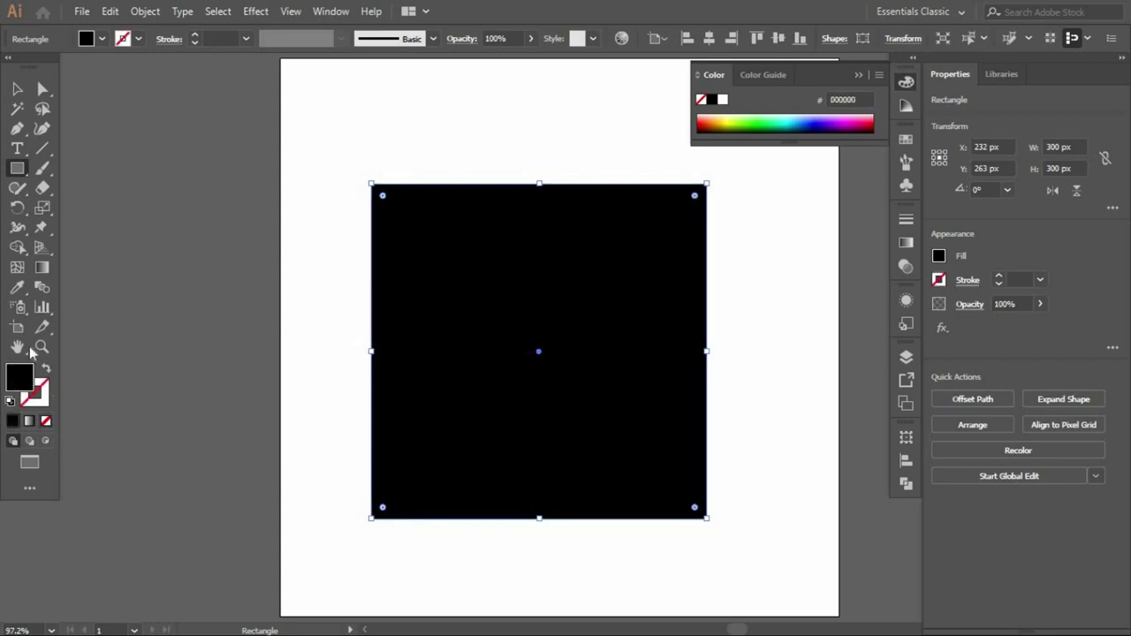
- Copy the black square and paste the duplicate in place on top of it
left_click(17, 89)
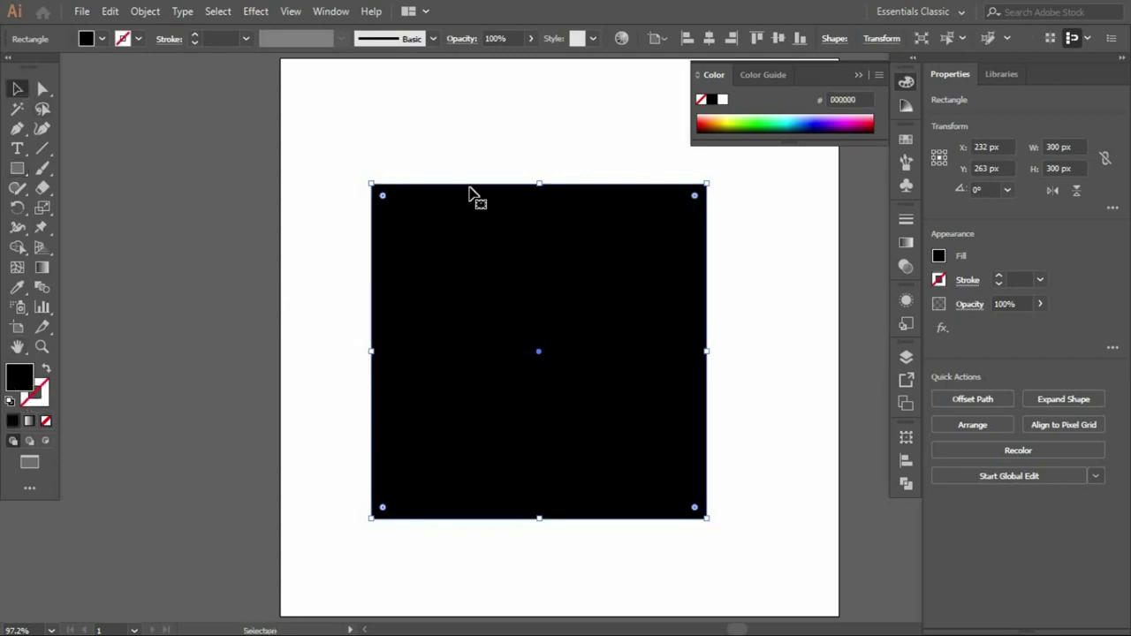
left_click(108, 11)
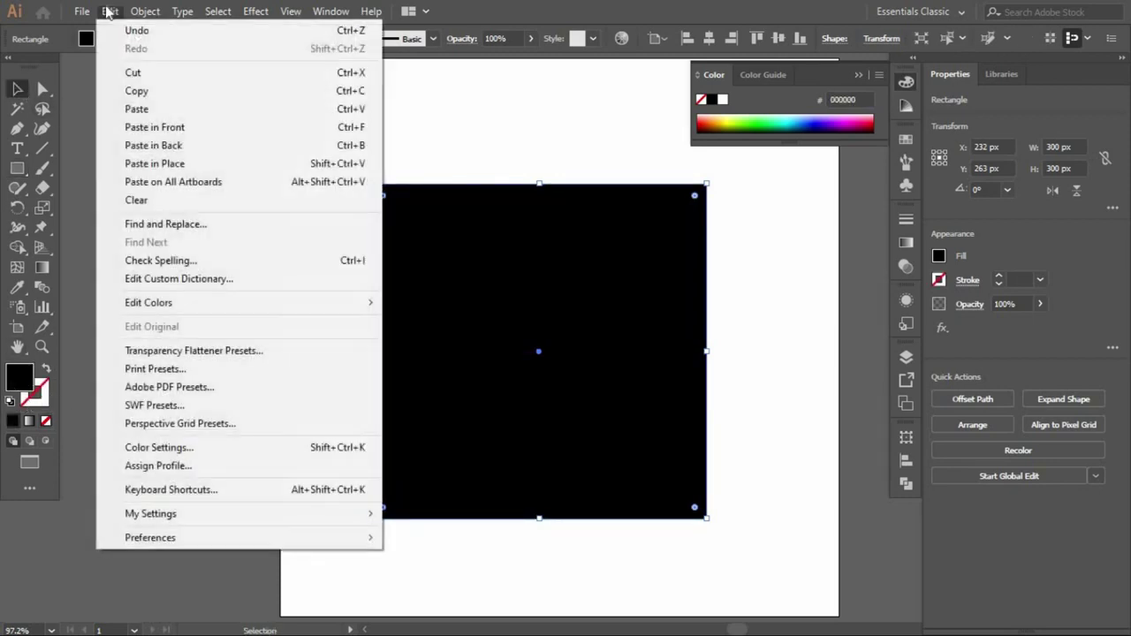
left_click(141, 91)
left_click(113, 12)
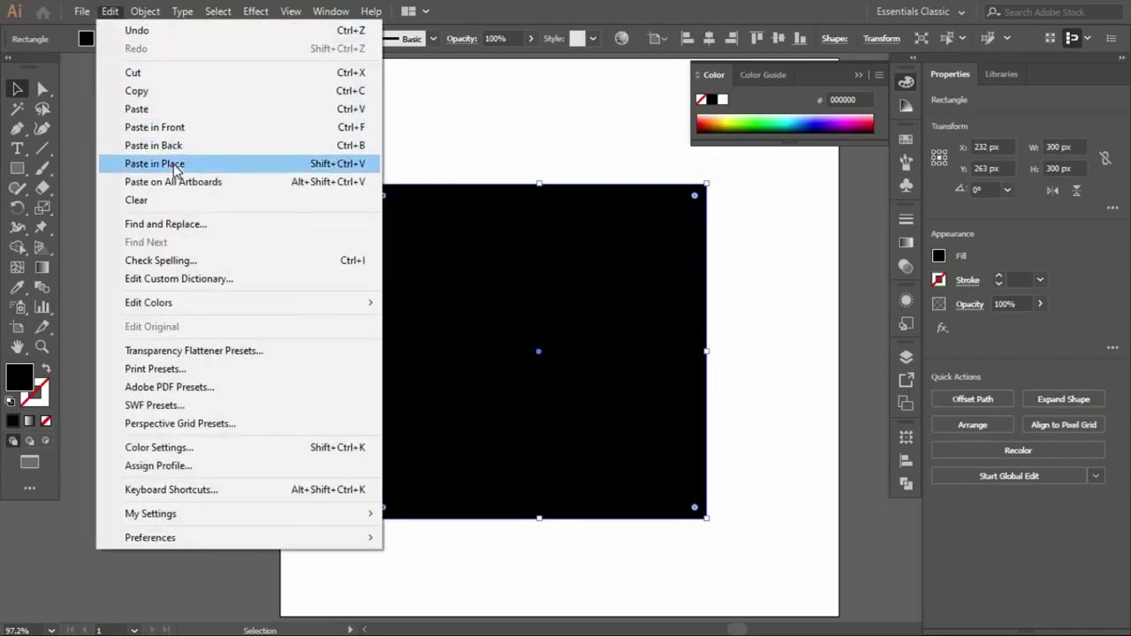
left_click(159, 163)
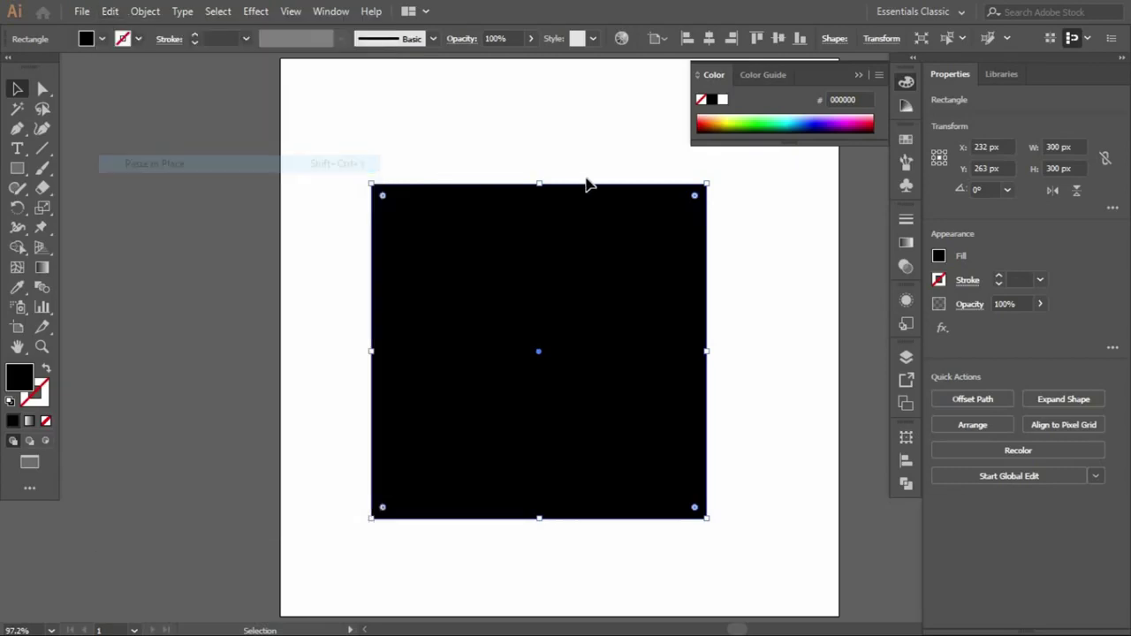
- Resize the pasted square to 30 px wide and 30 px high about its centre
left_click(1057, 148)
type("30")
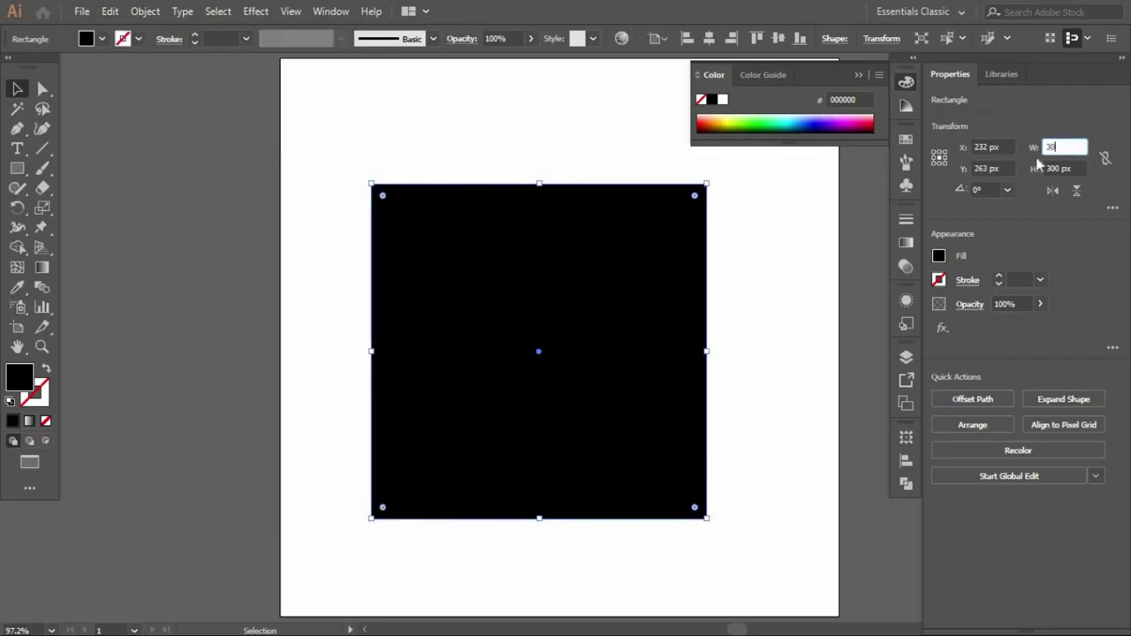
key("Tab")
type("30")
key("Tab")
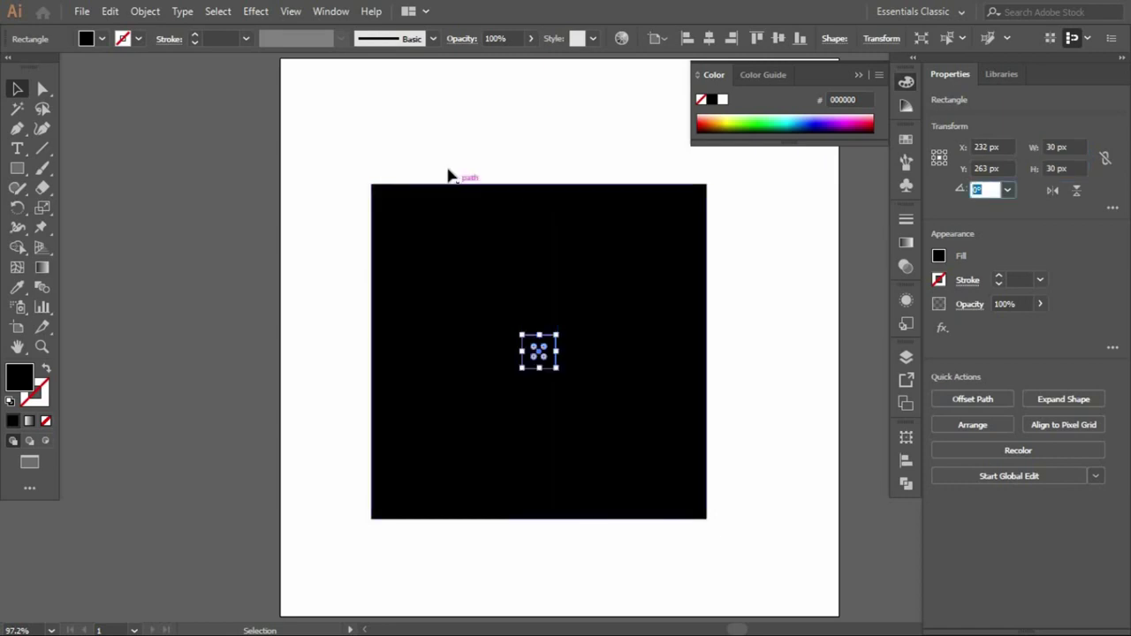
- Select both squares and set the blend spacing to 25 specified steps
left_click(472, 147)
left_click_drag(439, 140, 358, 151)
left_click_drag(309, 139, 465, 523)
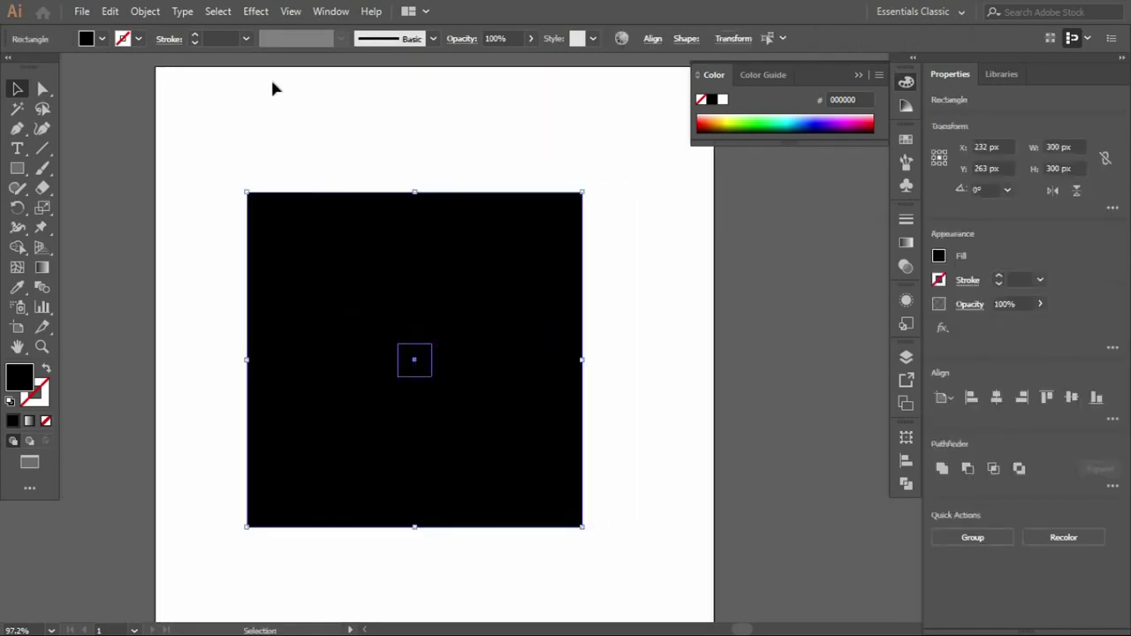
left_click(148, 12)
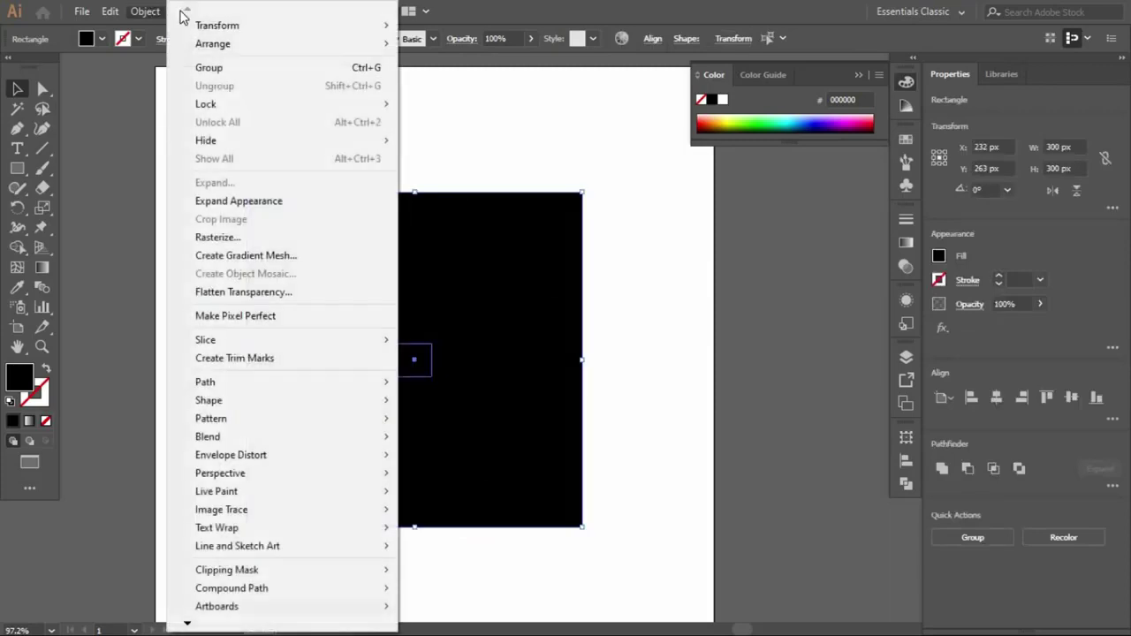
mouse_move(322, 437)
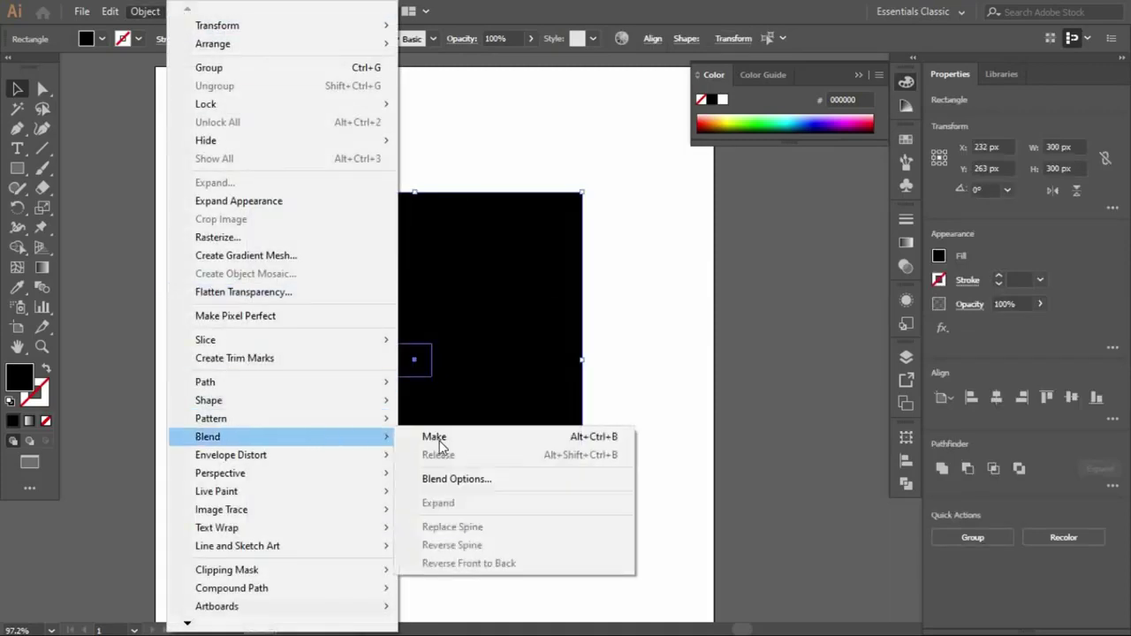
left_click(457, 478)
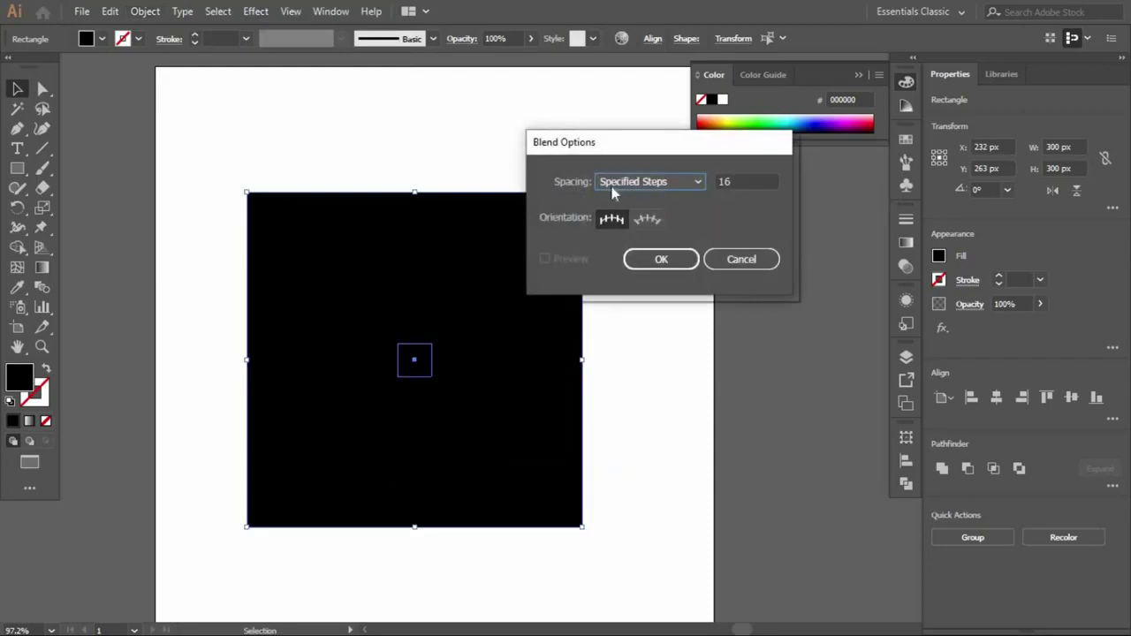
left_click(725, 180)
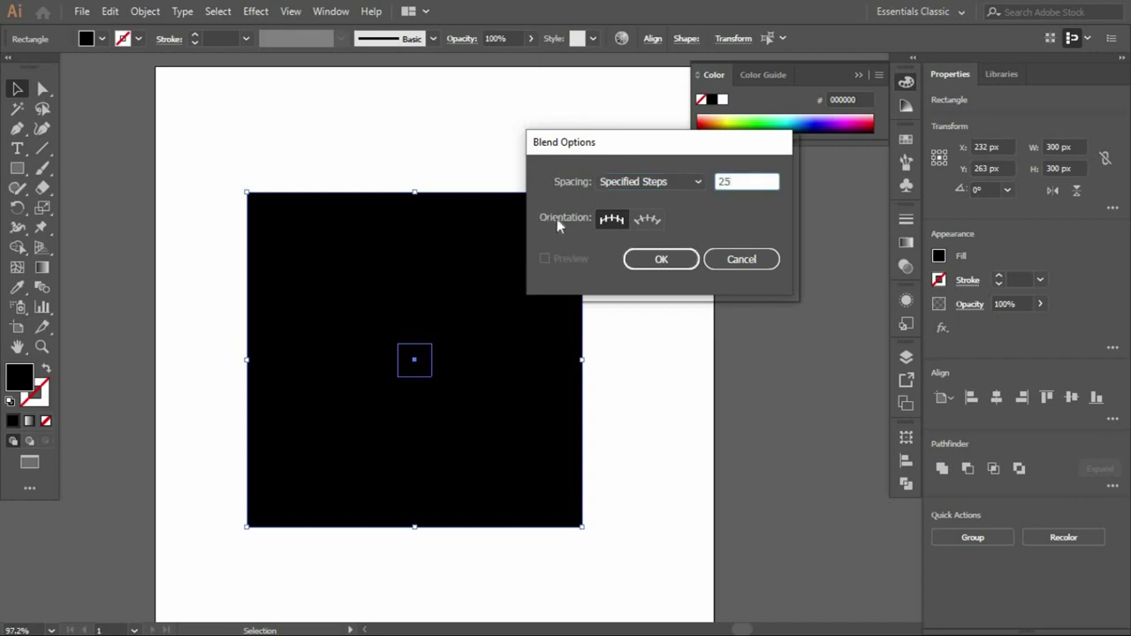
left_click(656, 259)
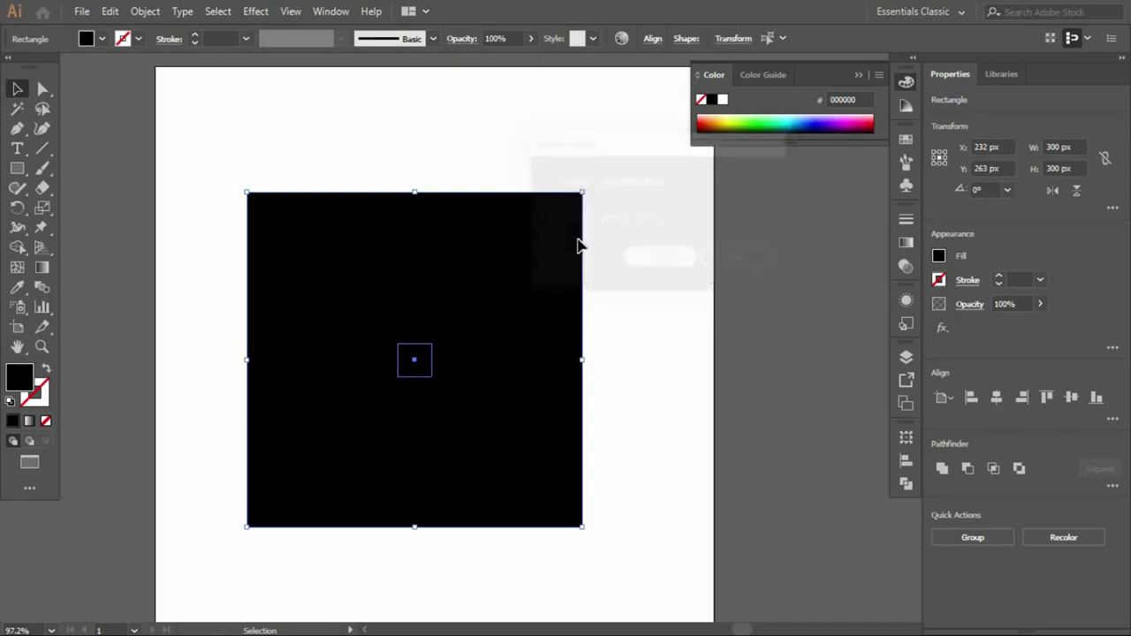
- Make a blend between the large and the small square
left_click(144, 12)
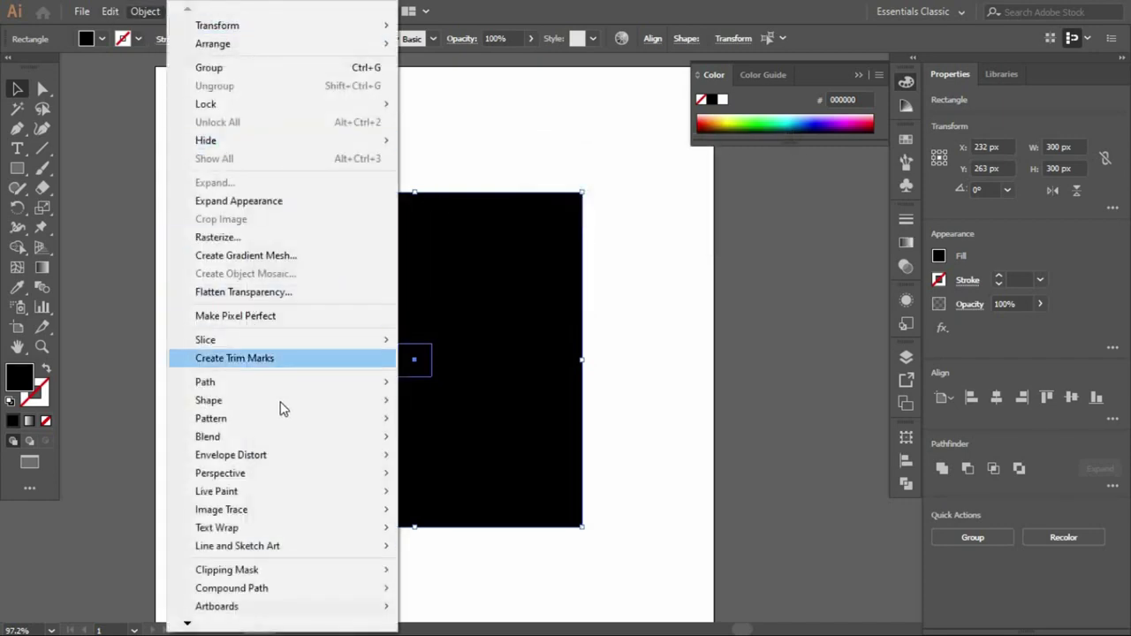
mouse_move(314, 442)
left_click(416, 438)
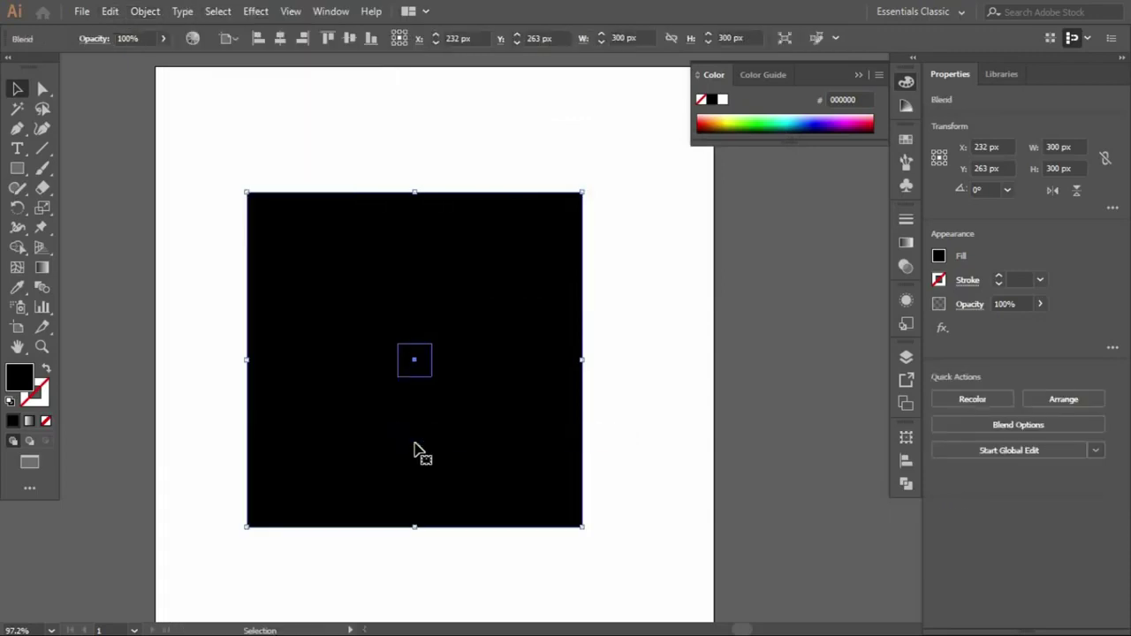
- Apply the Exclude Pathfinder effect to the blend
left_click(256, 11)
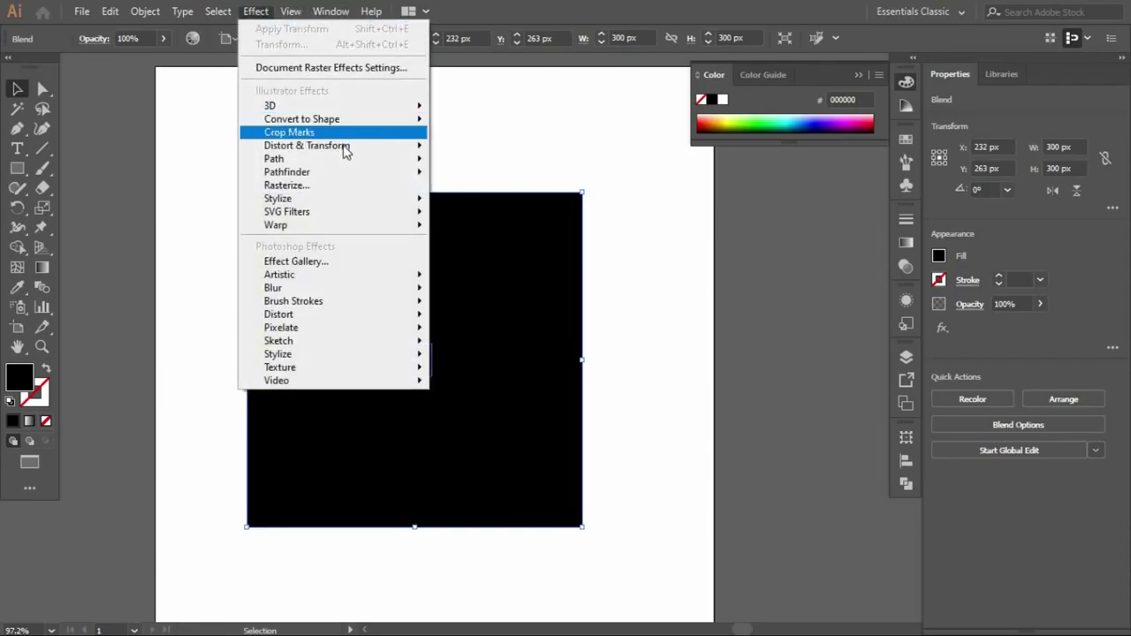
mouse_move(346, 167)
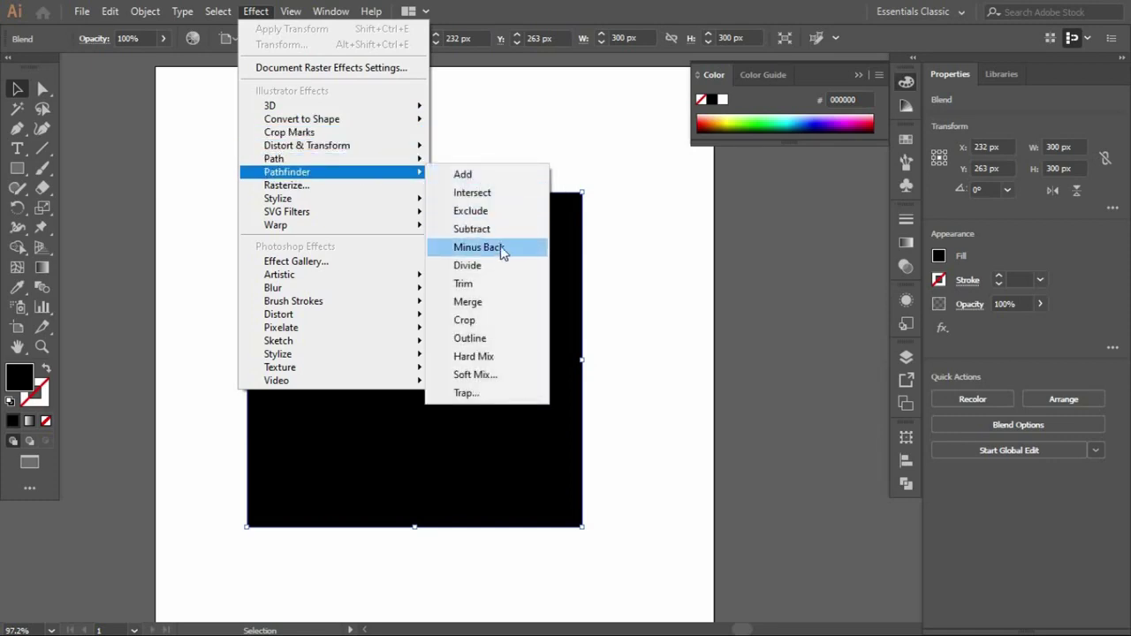
left_click(468, 211)
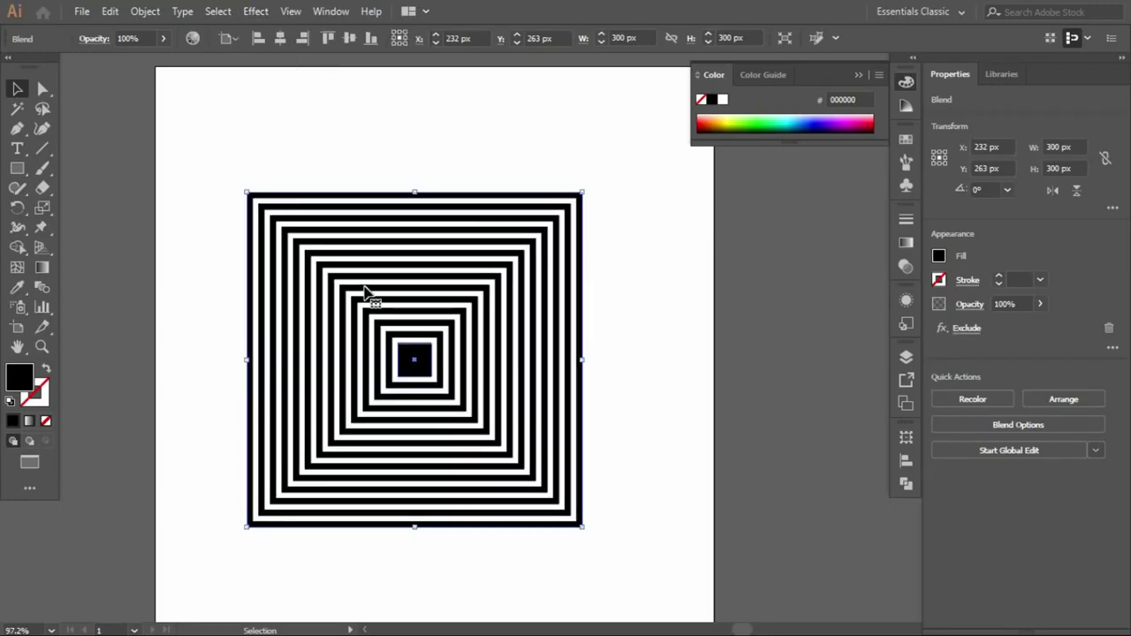
- Try filling the small central square white in the blend's isolation mode, undo the fill and exit isolation
double_click(426, 356)
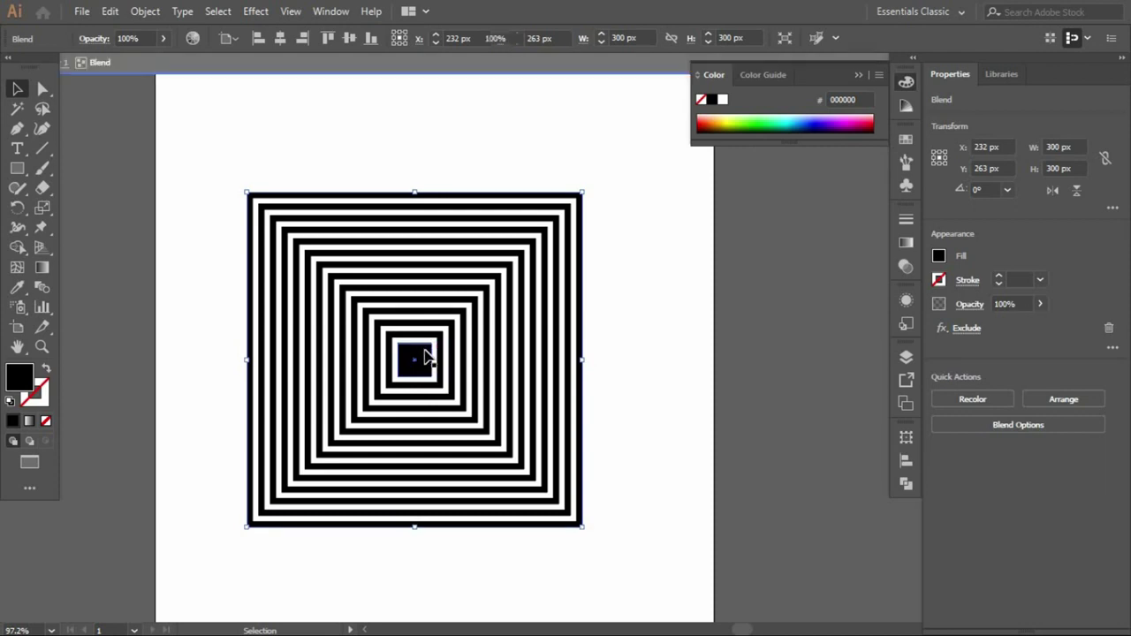
left_click(426, 355)
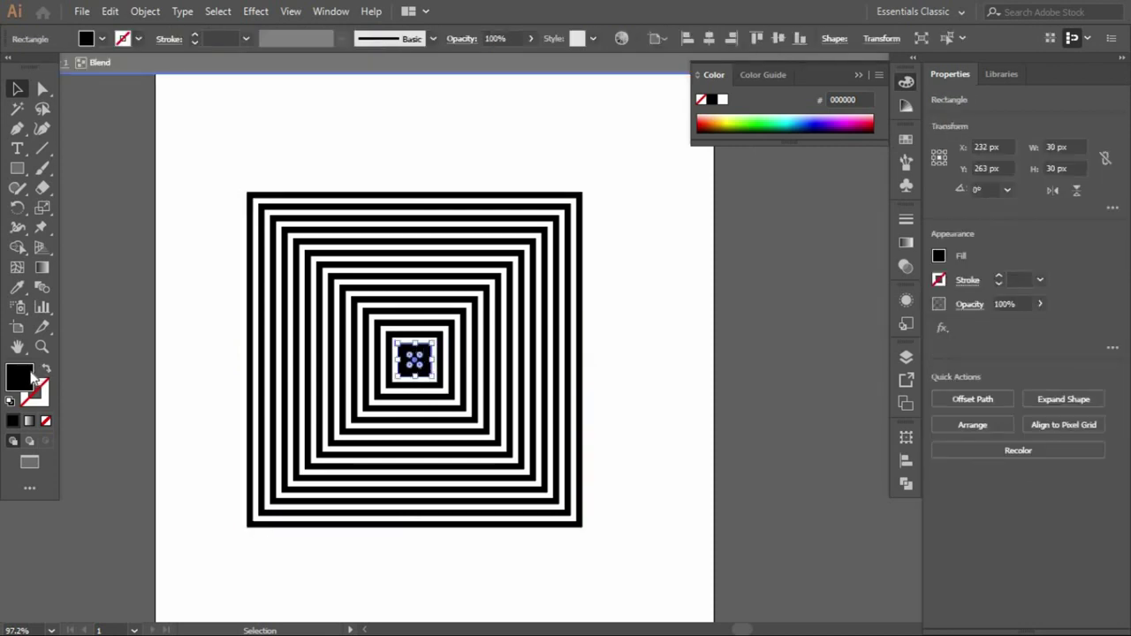
double_click(27, 380)
left_click_drag(367, 212, 348, 199)
left_click(741, 204)
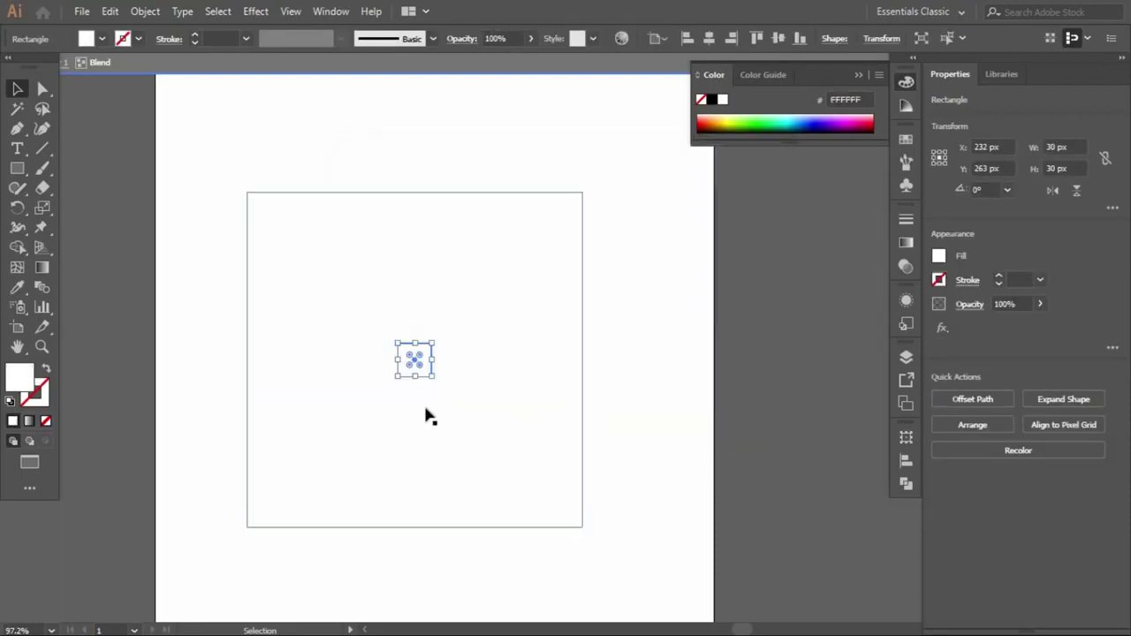
key("ctrl")
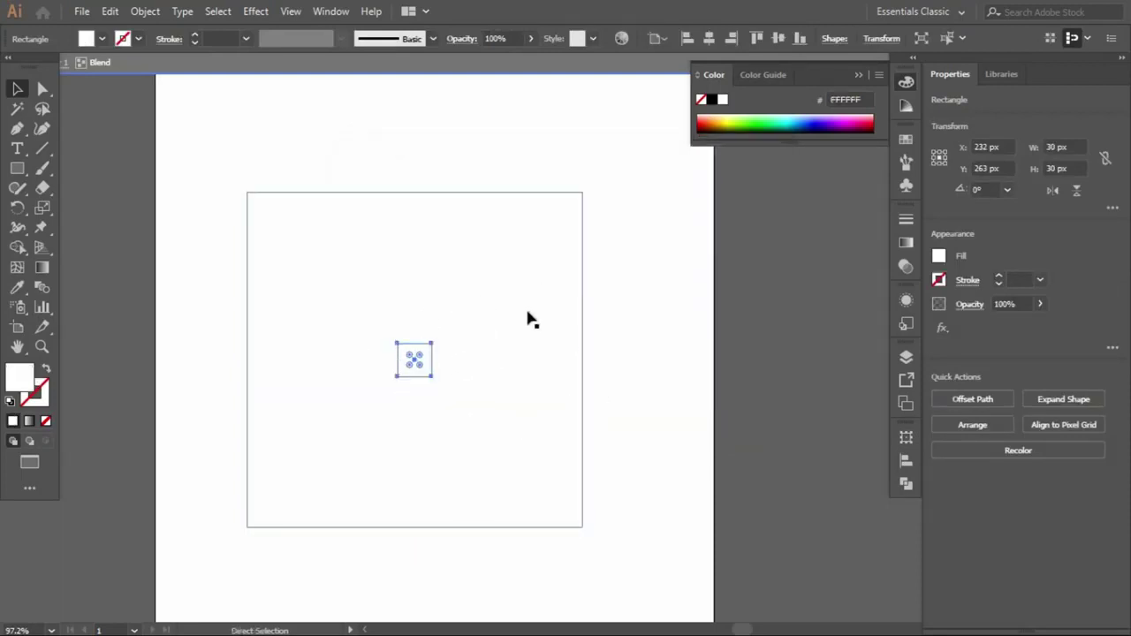
key("ctrl+z")
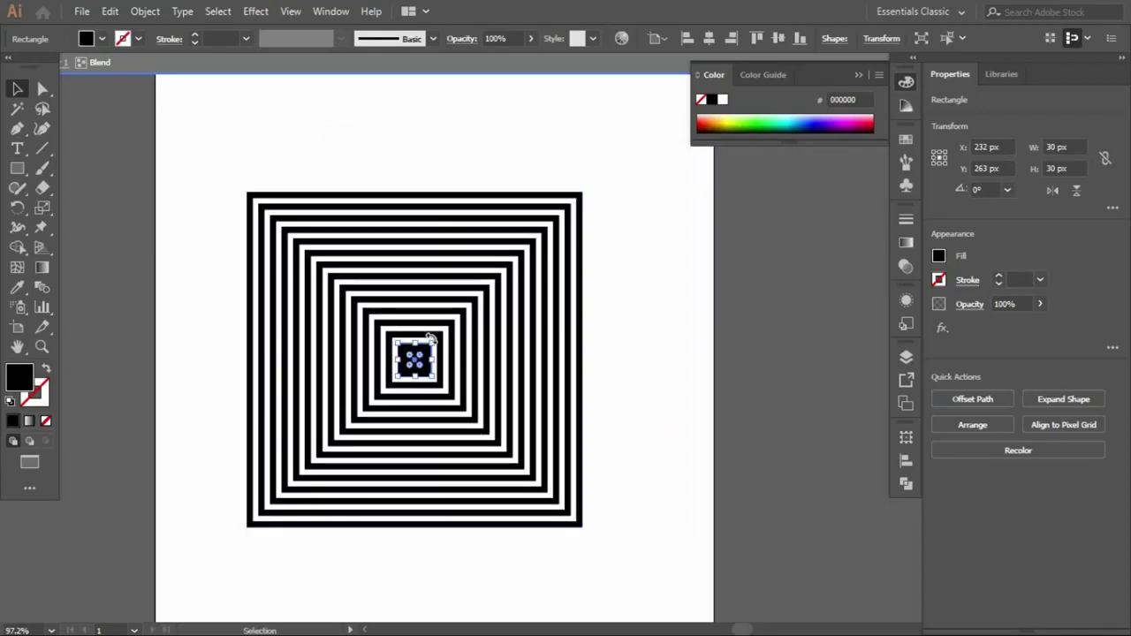
double_click(403, 137)
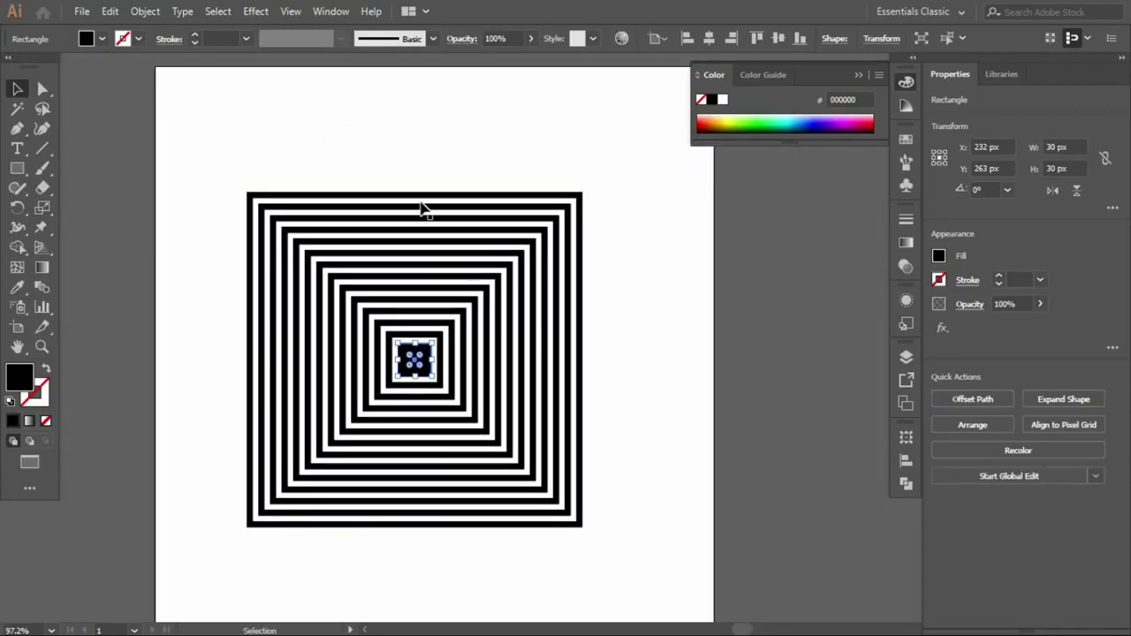
- Isolate the blend and stretch its small central square upward to a height of about 77 px
left_click_drag(377, 152, 465, 464)
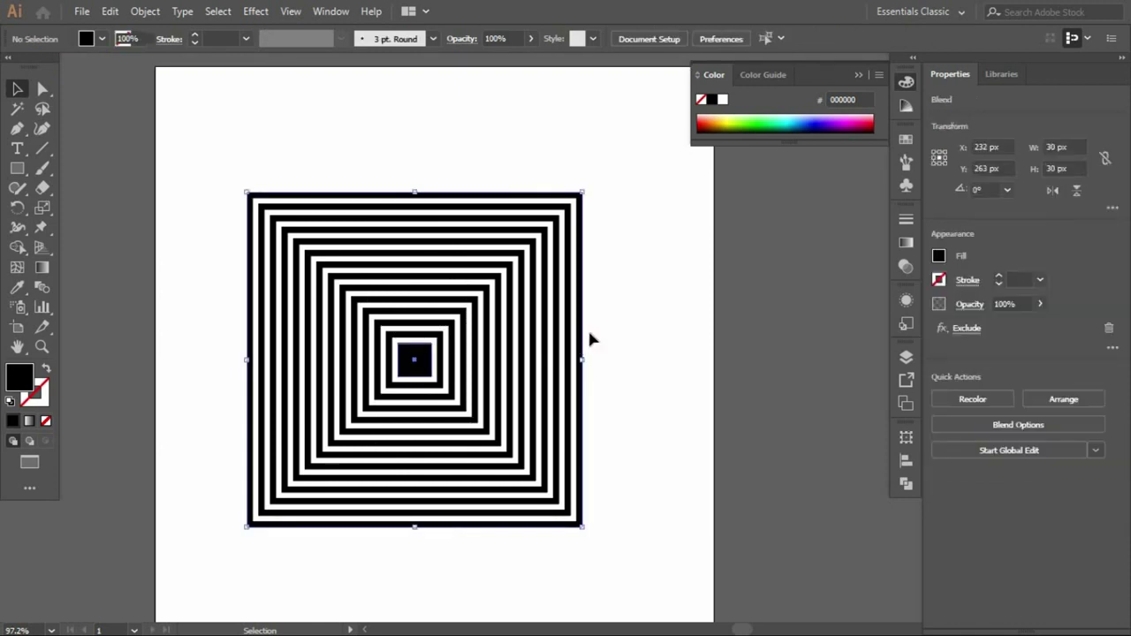
left_click(434, 347)
left_click(431, 345)
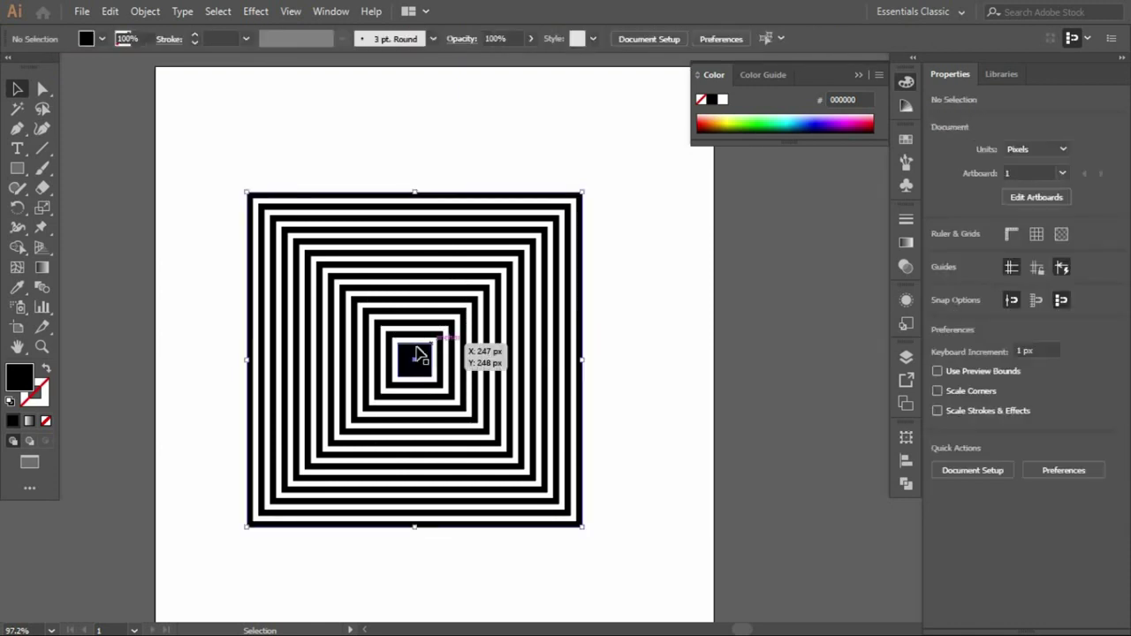
double_click(417, 354)
left_click_drag(415, 343, 425, 291)
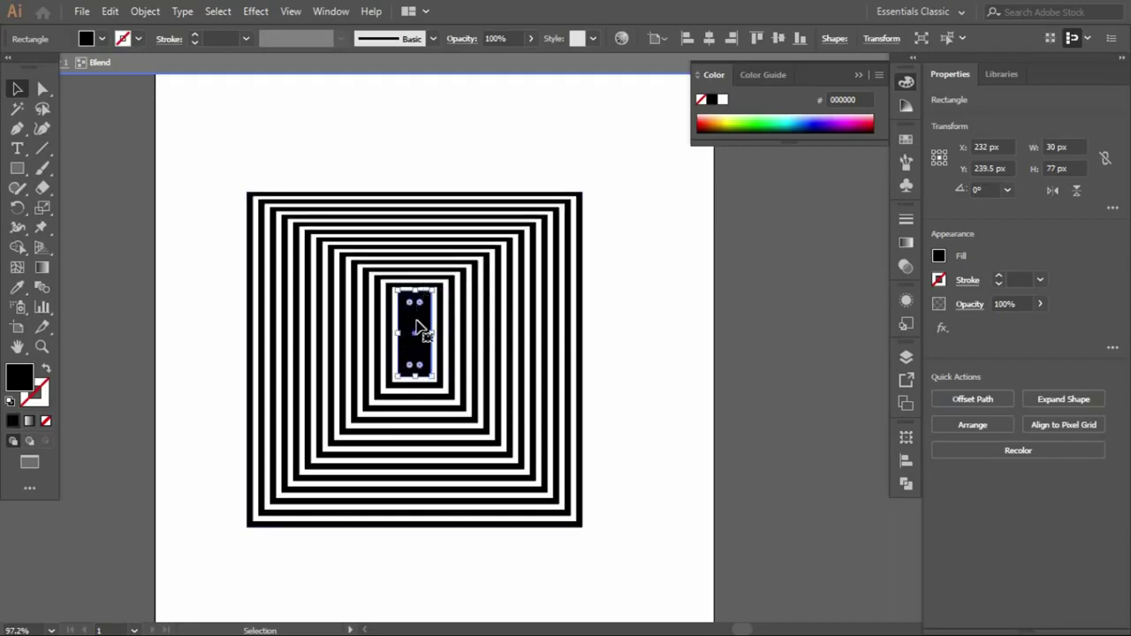
- Move the central rectangle to about X 278, Y 285.5 px and begin a previewed Transform effect with 55% horizontal scale and 10 px horizontal move
left_click_drag(417, 327, 466, 376)
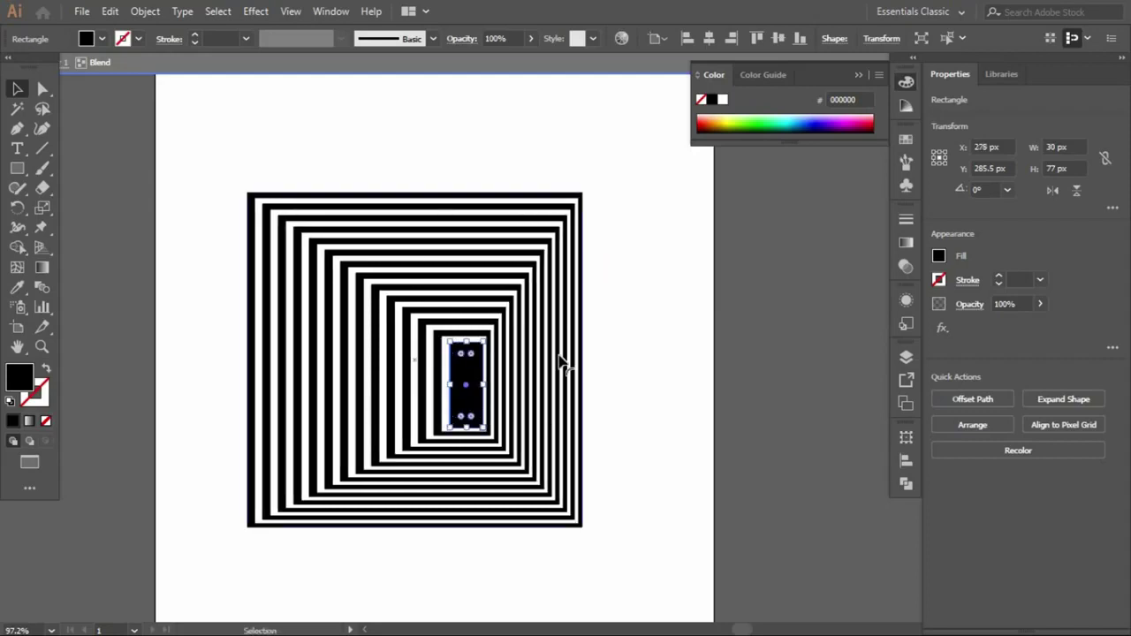
left_click(254, 12)
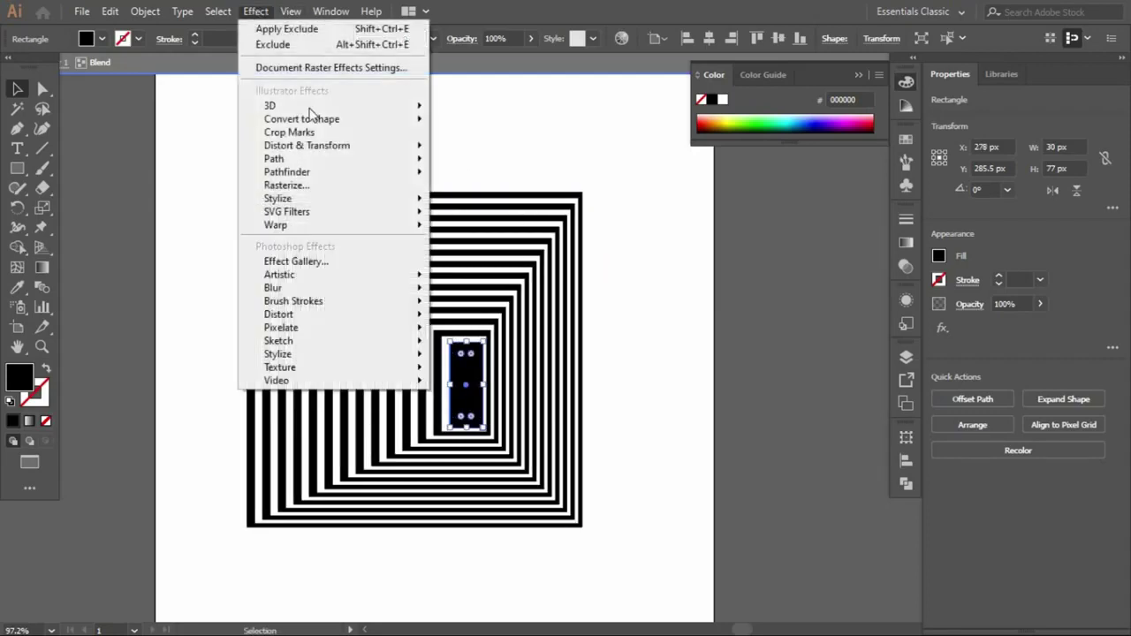
mouse_move(358, 148)
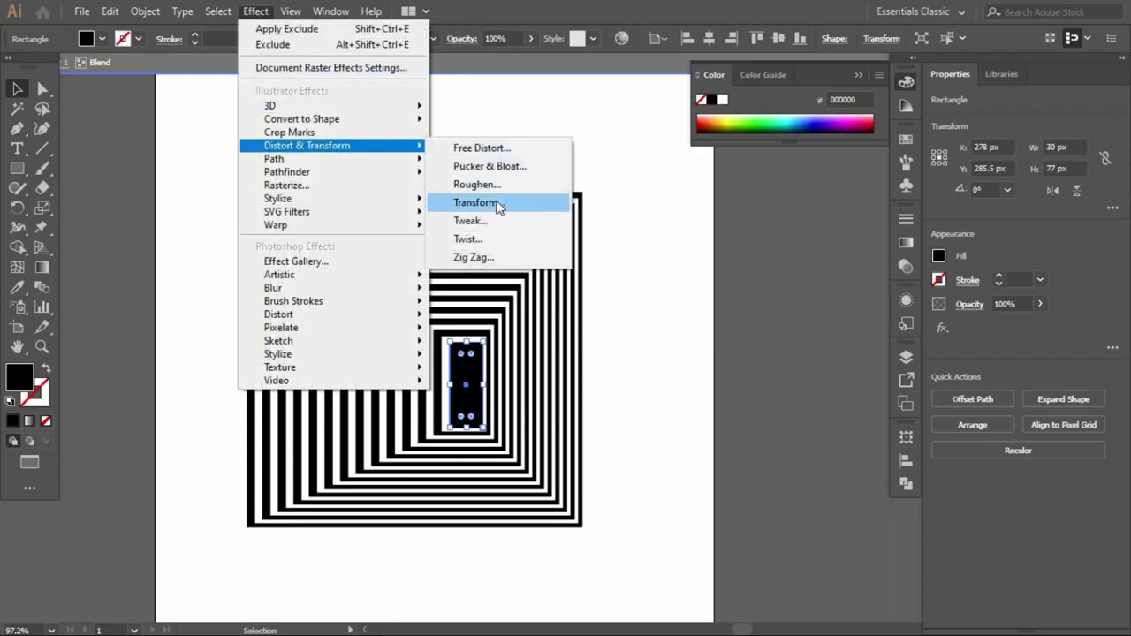
left_click(497, 203)
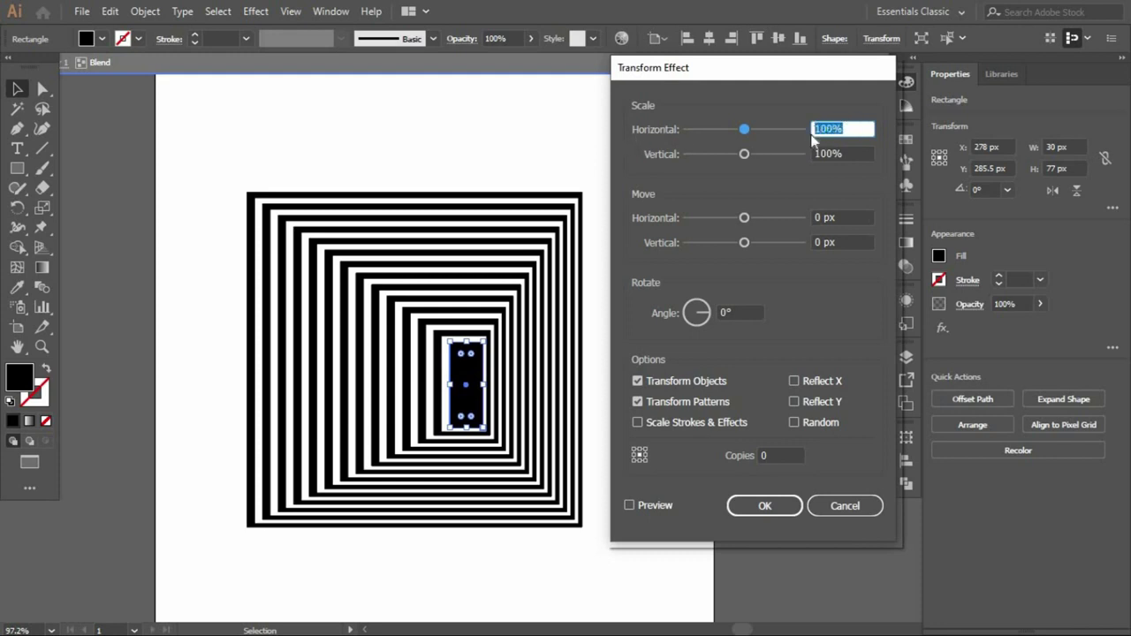
type("55")
key("Tab")
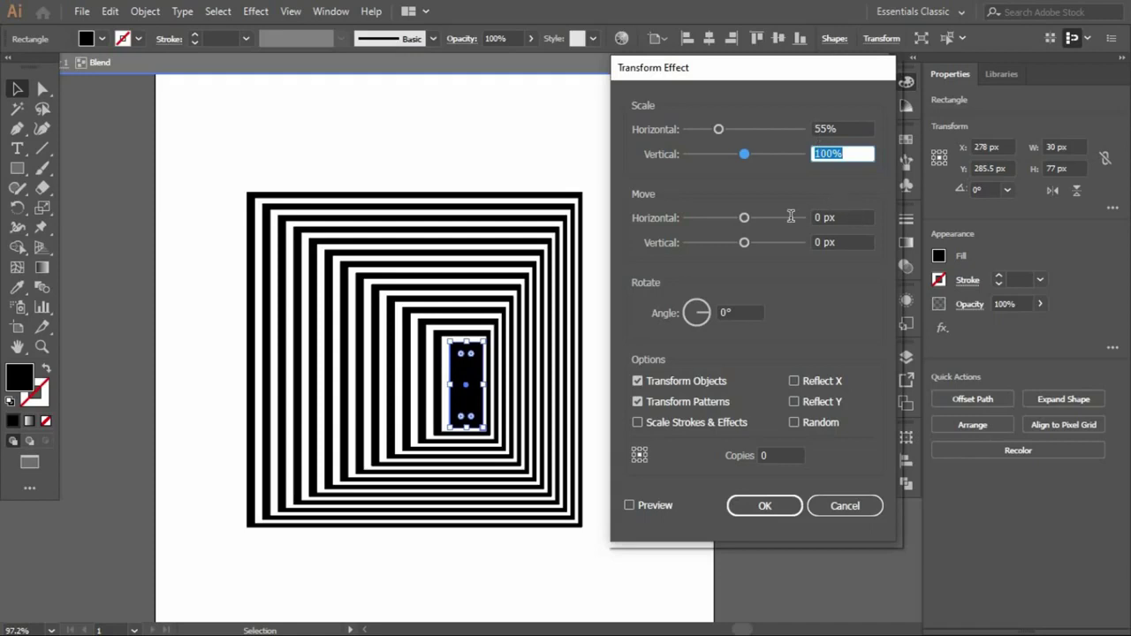
key("Tab")
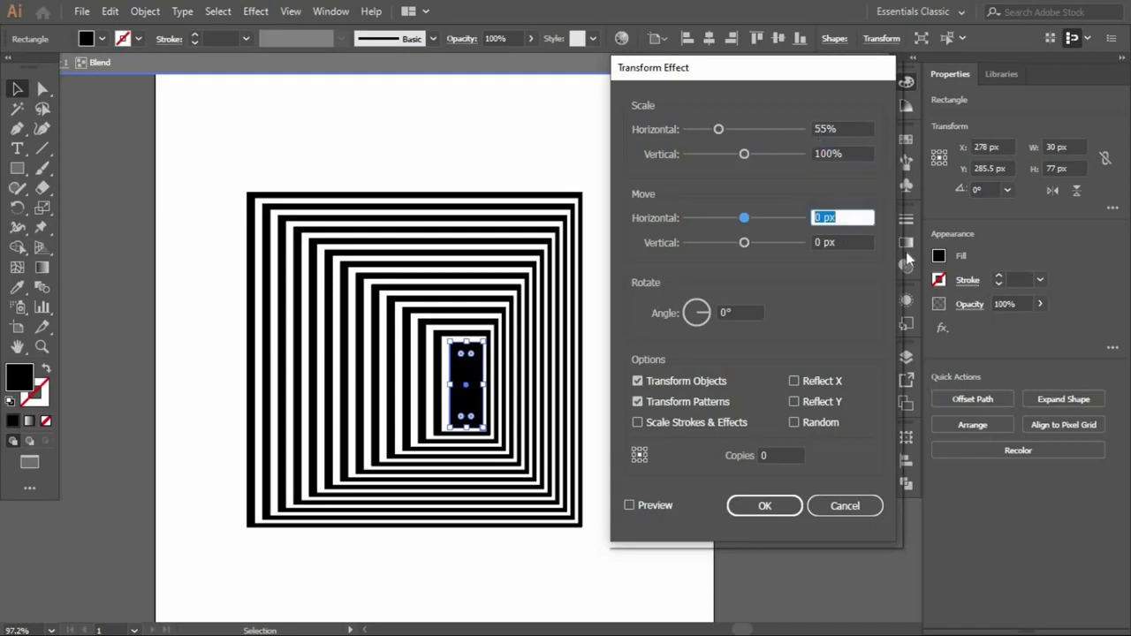
type("10")
key("Tab")
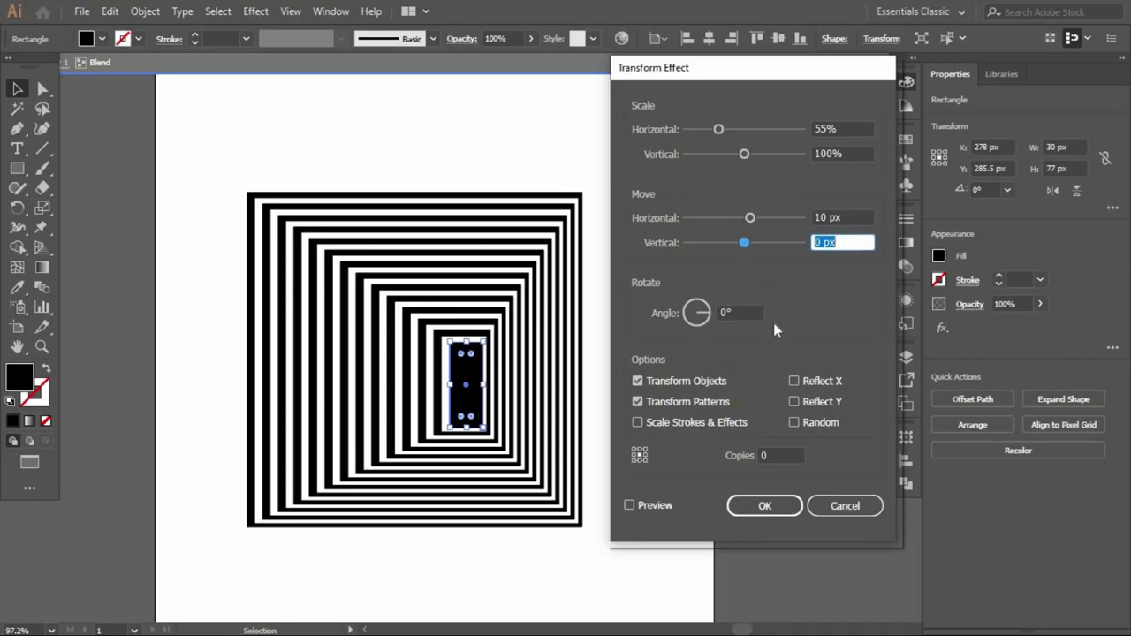
left_click(644, 505)
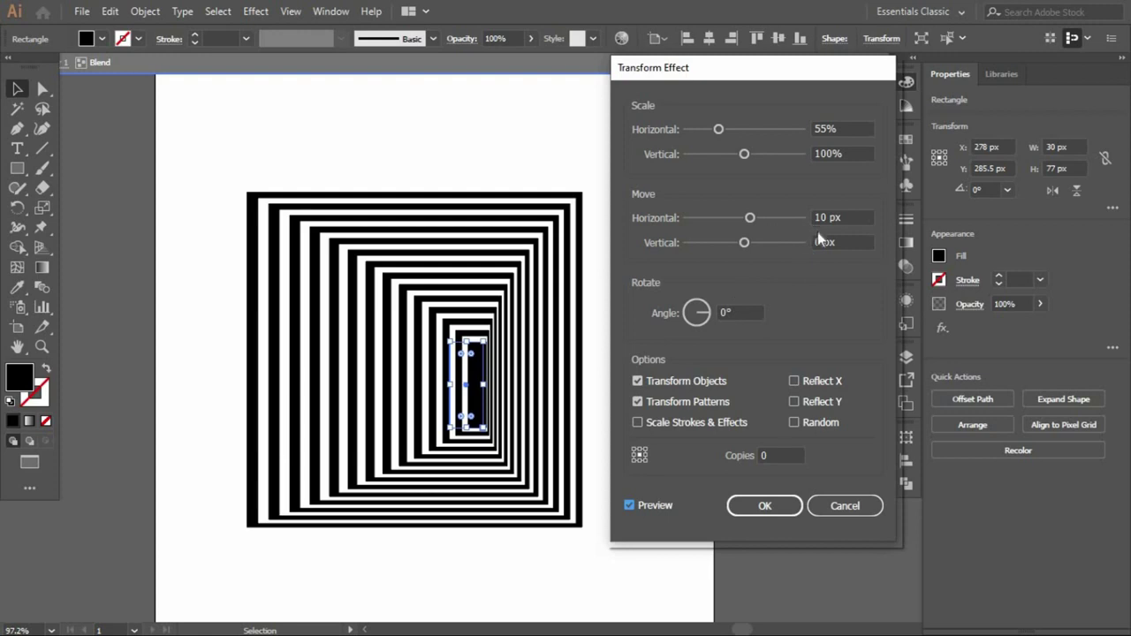
- Adjust the Transform effect's vertical move and settle on 5 px
left_click_drag(836, 241, 795, 244)
type("5")
key("Tab")
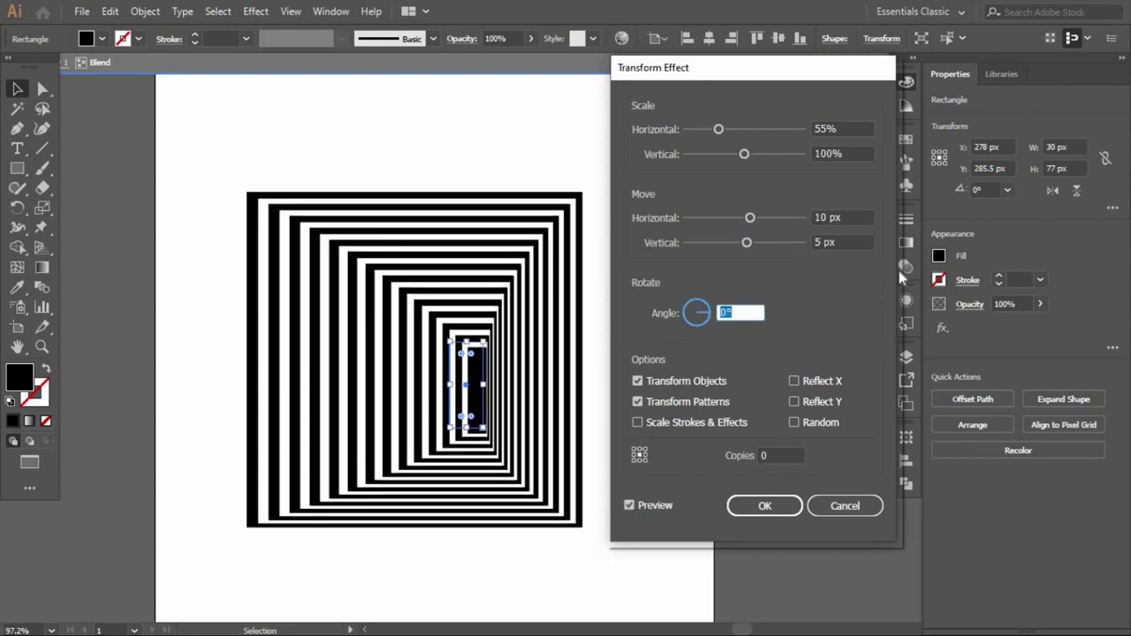
key("shift+Tab")
key("Down")
key("Down")
key("Down")
key("Down")
key("Down")
key("Down")
key("Down")
key("Down")
key("Down")
key("Down")
key("Down")
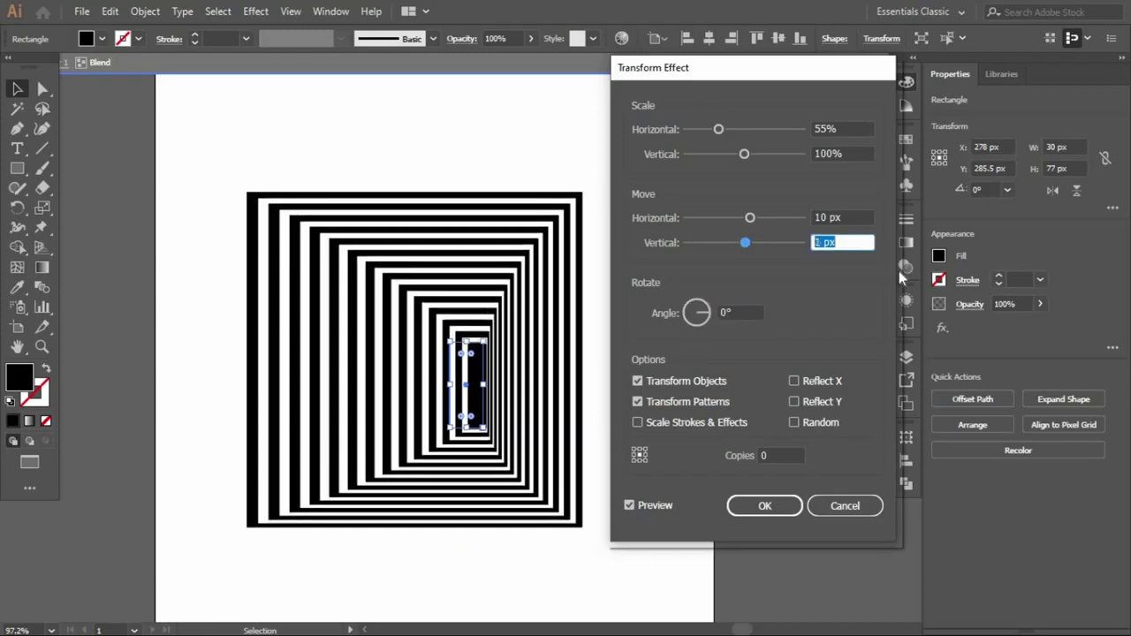
key("Up")
key("Up")
key("Up")
key("Up")
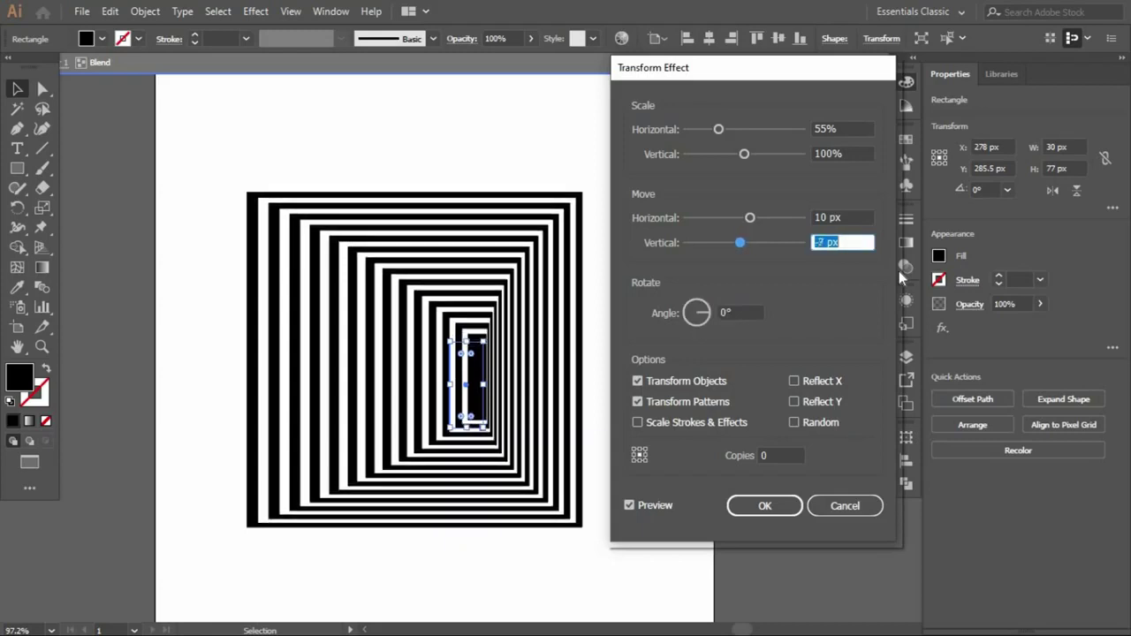
key("Up")
key("Up")
key("Up")
key("Up")
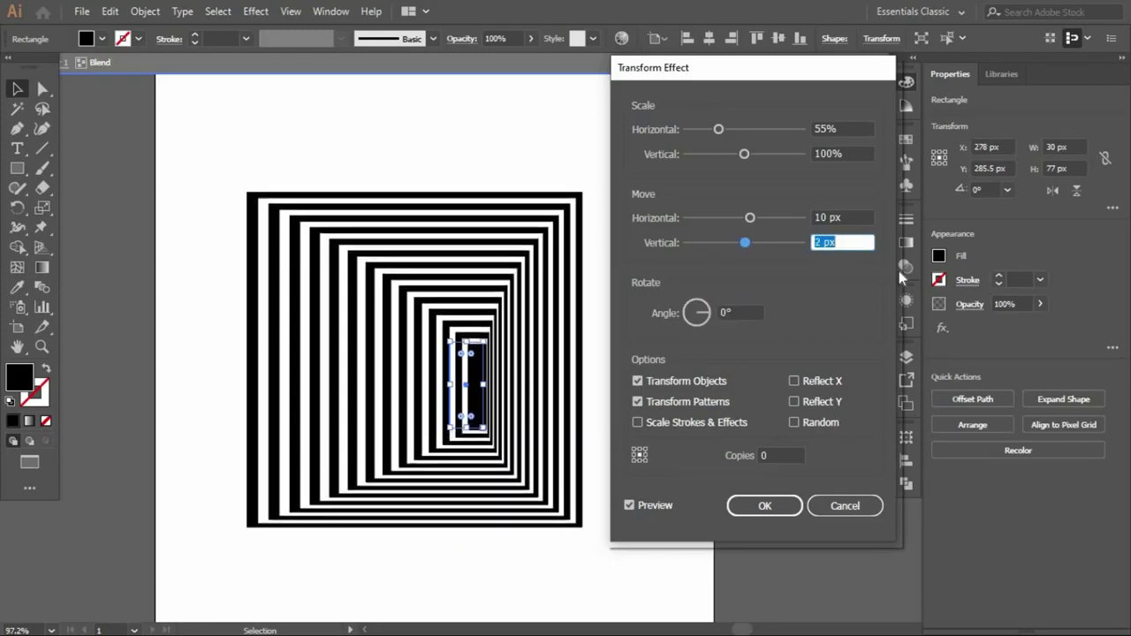
key("Up")
key("Up")
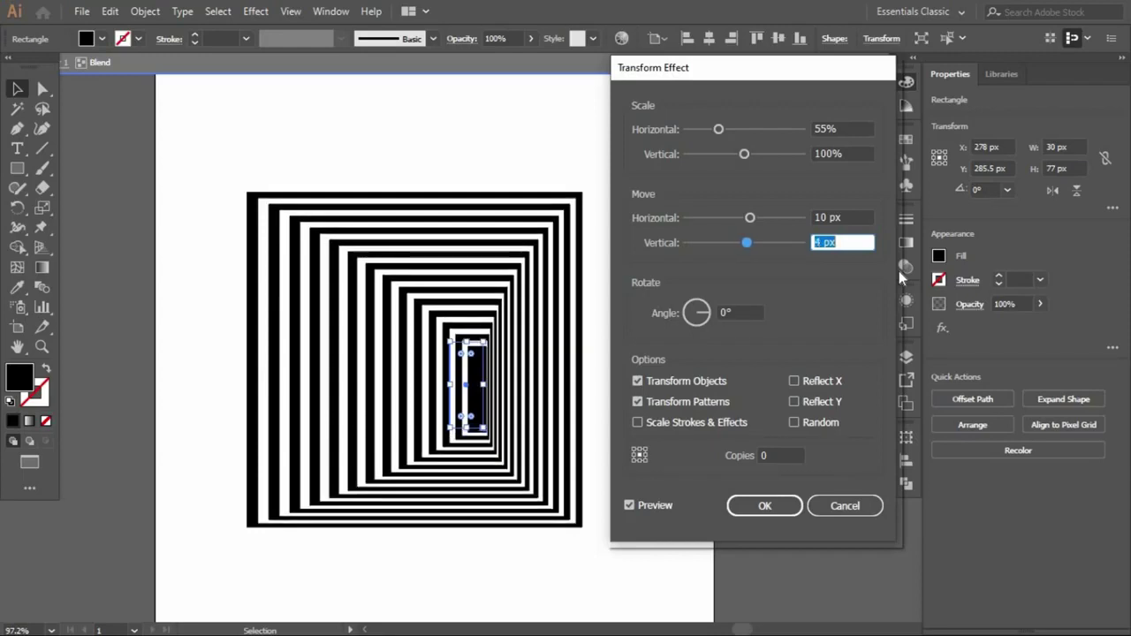
key("Up")
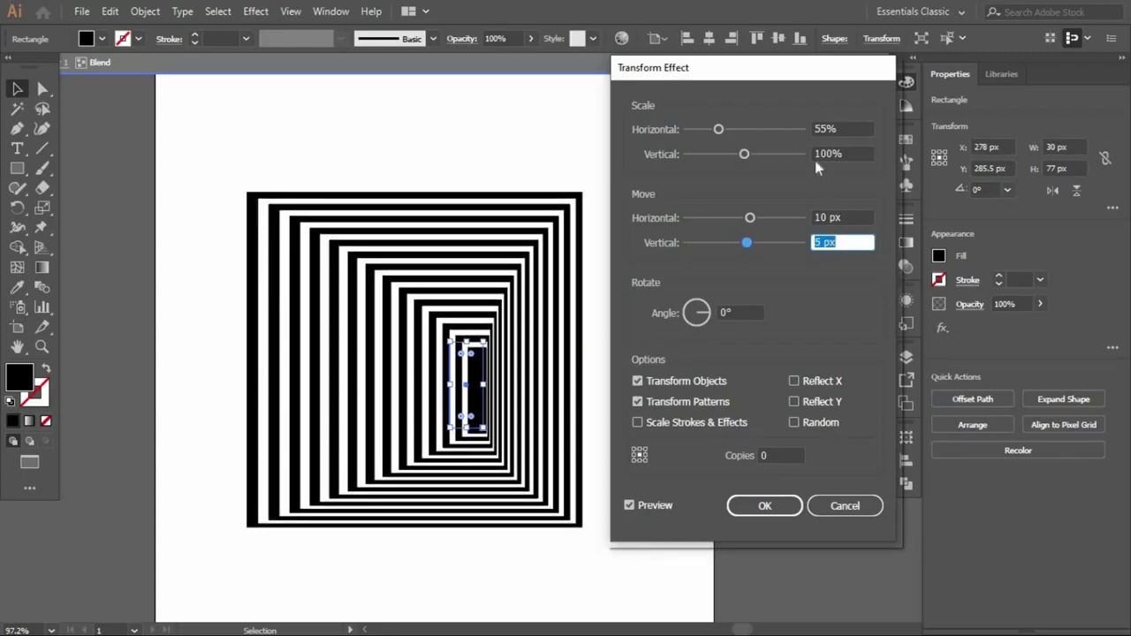
- Raise the Transform effect's vertical scale to 123% and apply the effect to the central rectangle
left_click(854, 150)
key("Up")
key("Up")
key("Up")
key("Up")
key("Up")
key("Up")
key("Up")
key("Up")
key("Up")
key("Up")
key("Up")
key("Up")
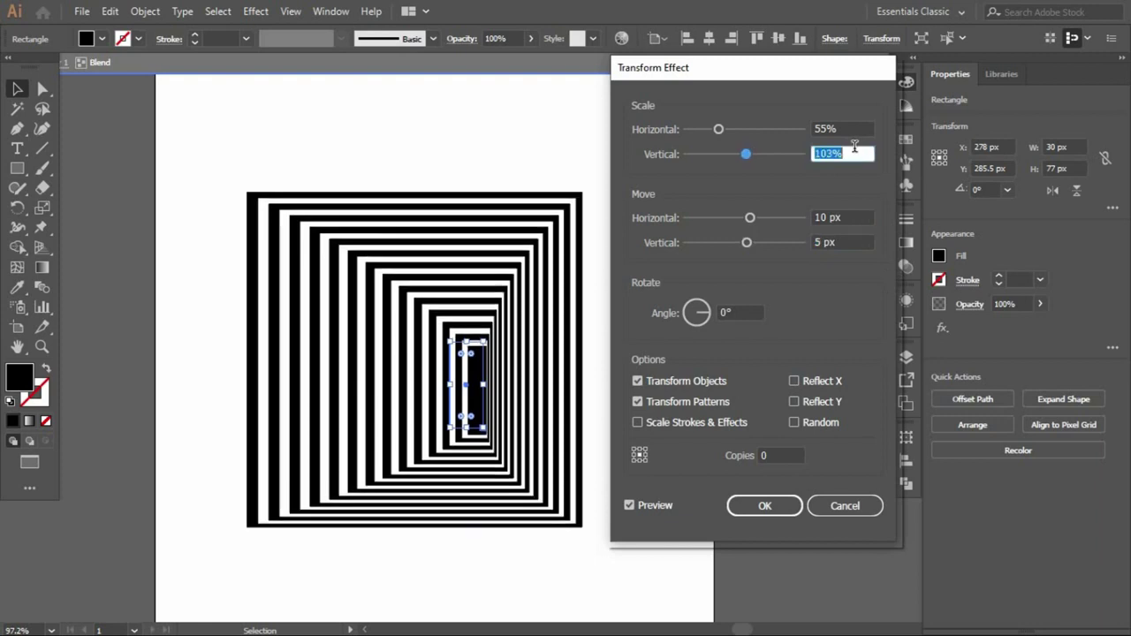
key("Up")
key("Up")
key("Up")
key("Up")
key("Up")
key("Up")
key("Up")
key("Up")
key("Up")
key("Up")
key("Up")
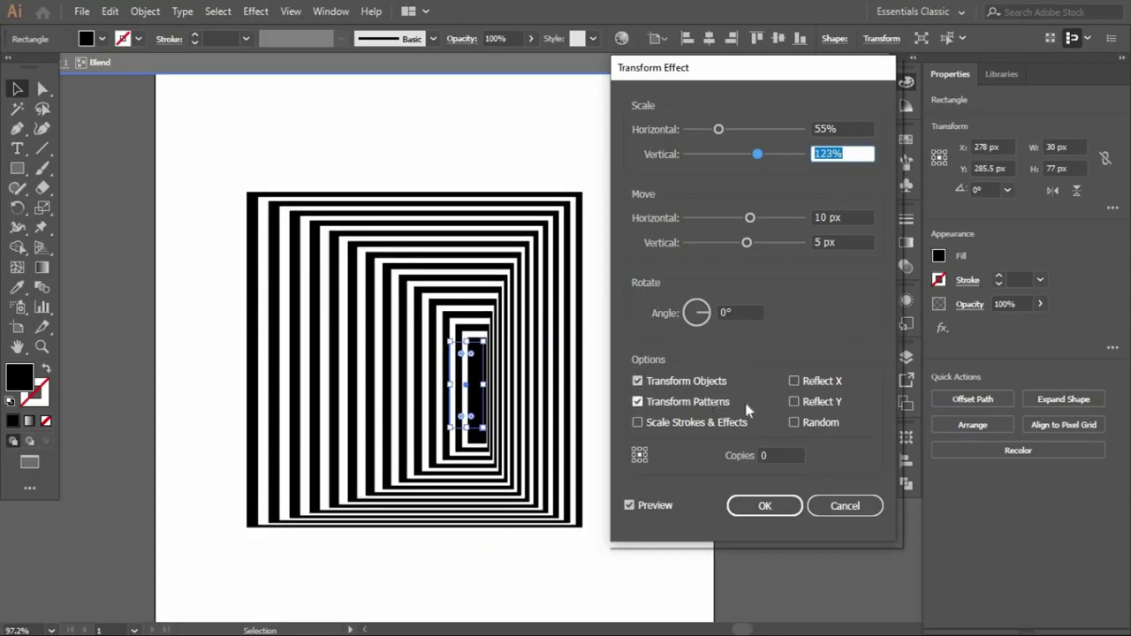
left_click(786, 511)
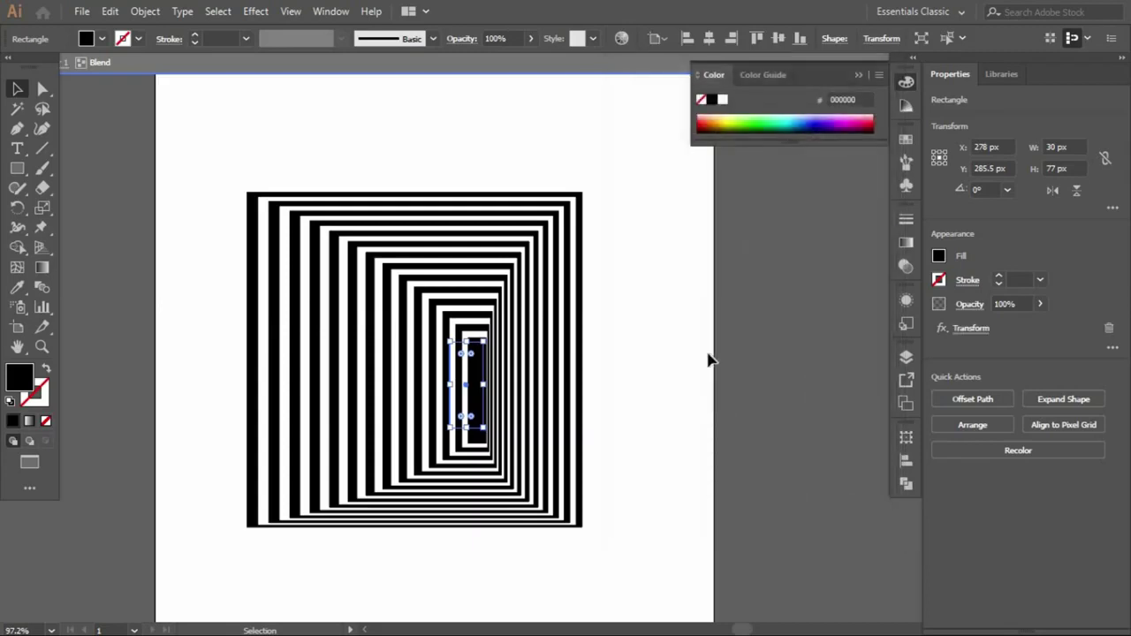
- Exit the blend's isolation mode and lock the whole blend
left_click(649, 331)
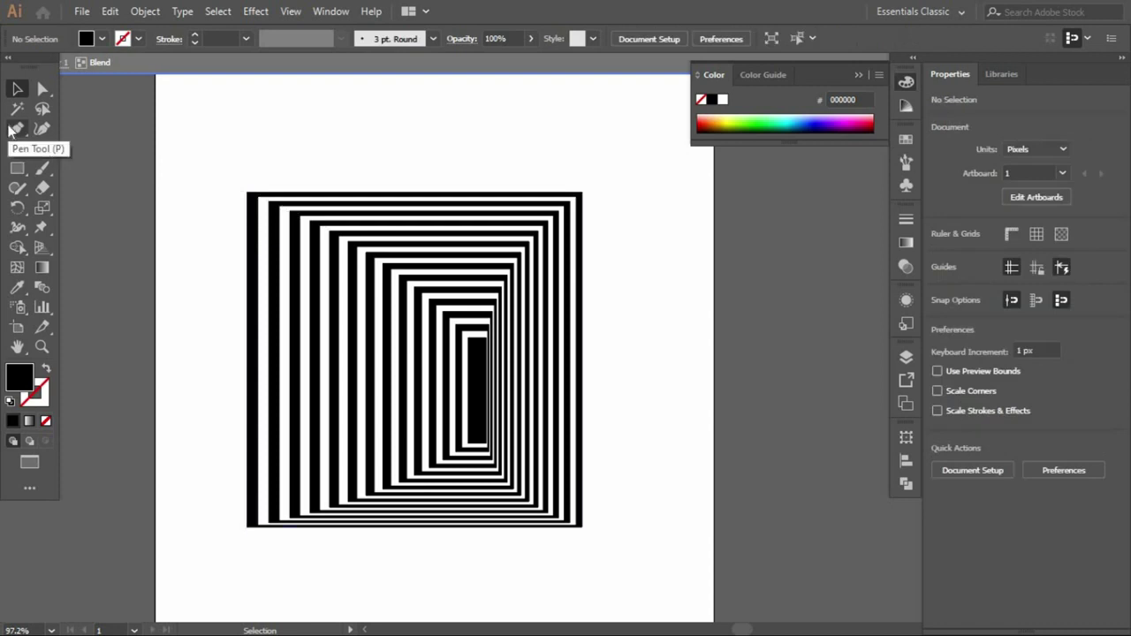
double_click(336, 164)
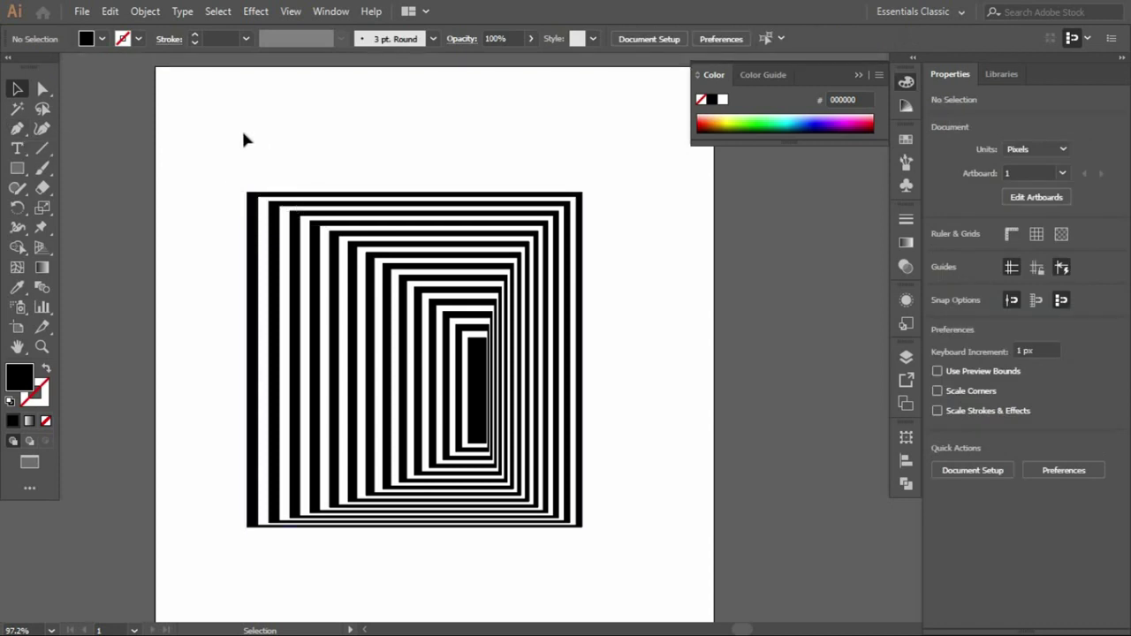
left_click_drag(232, 132, 628, 550)
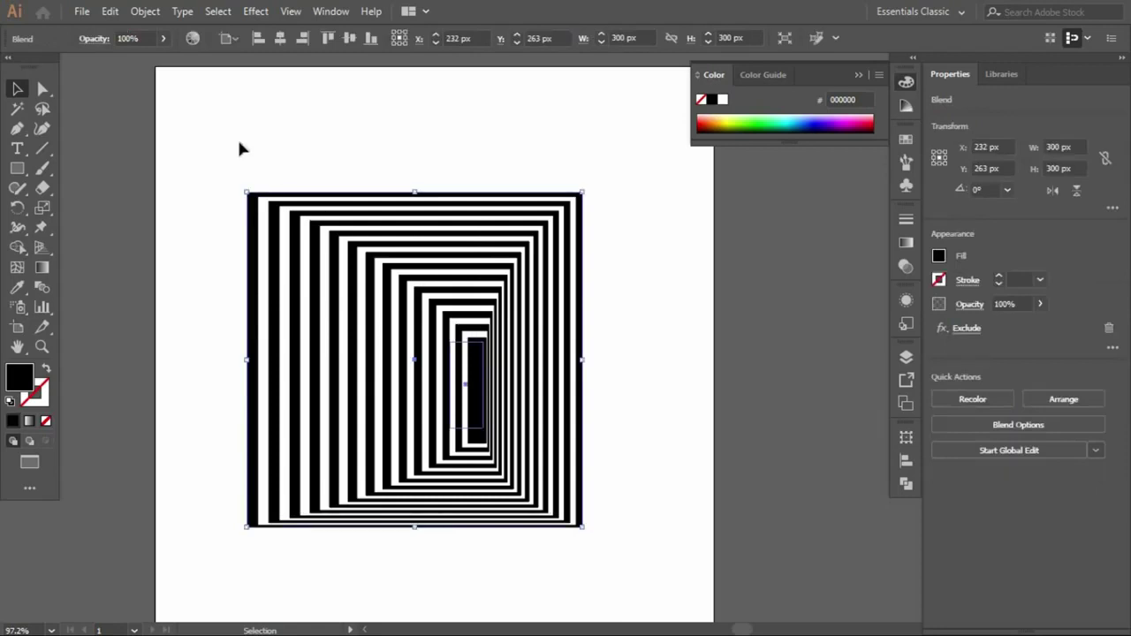
left_click(110, 12)
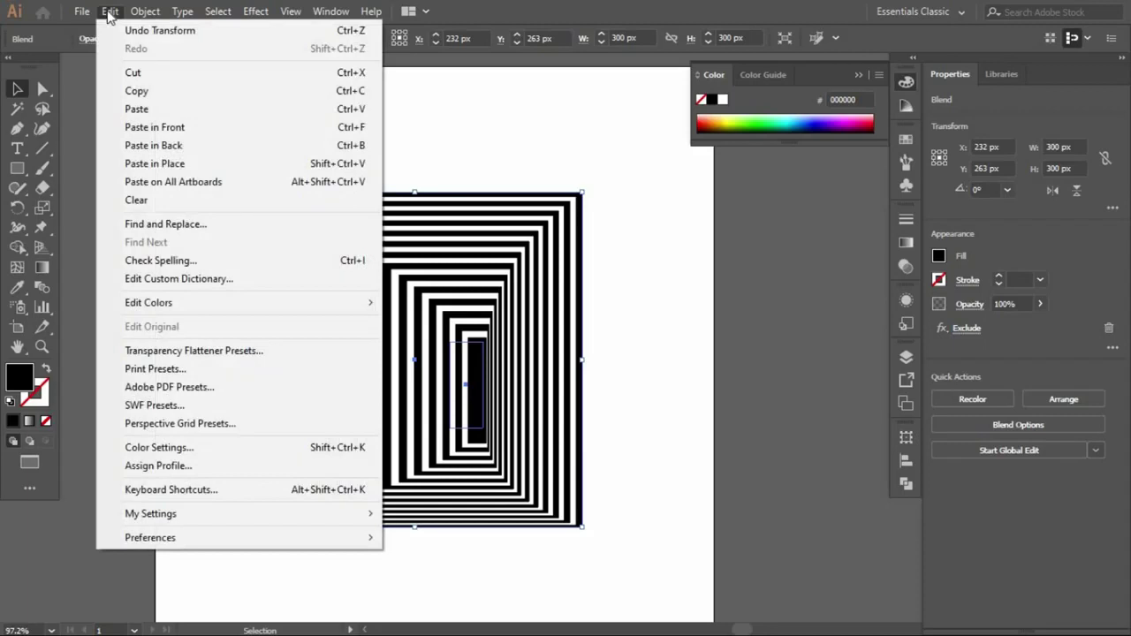
left_click(17, 130)
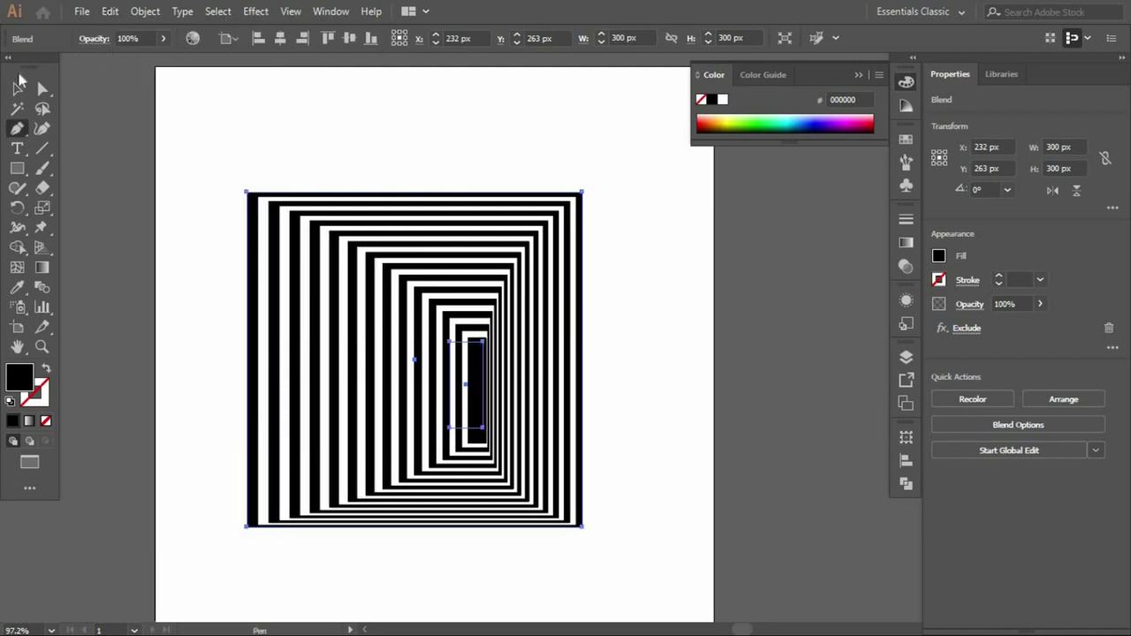
left_click(17, 89)
left_click_drag(383, 130, 538, 565)
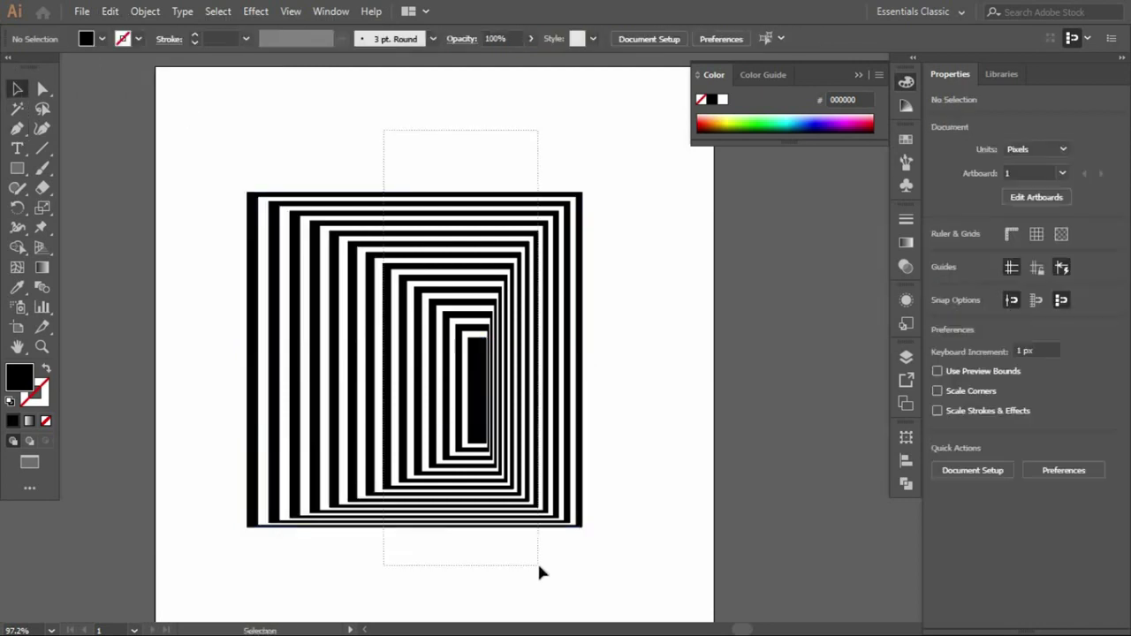
left_click(145, 11)
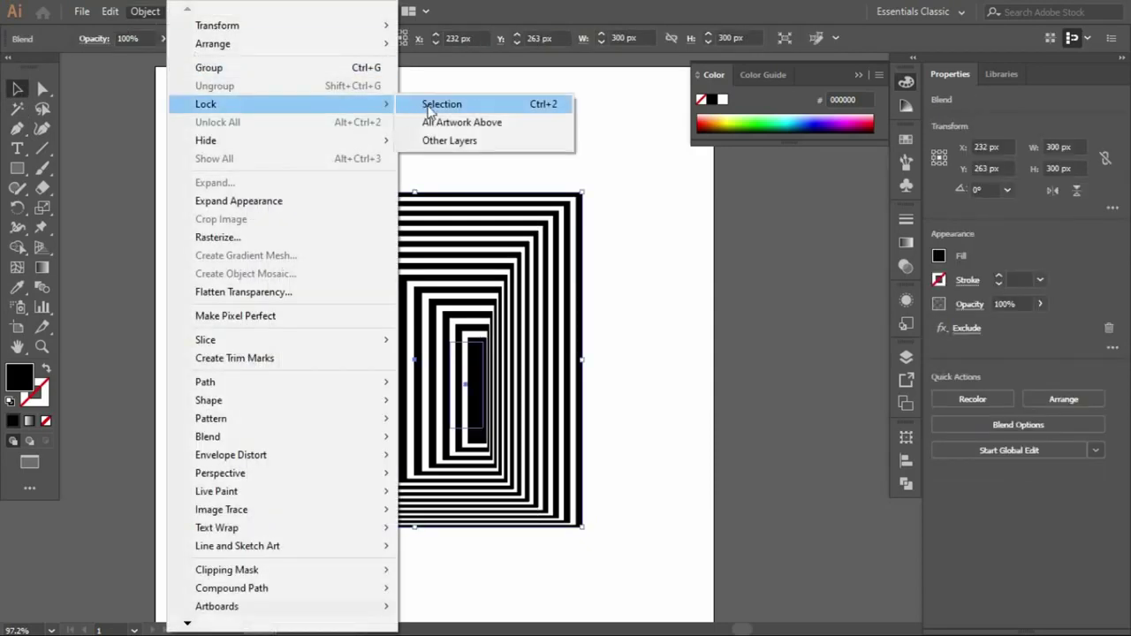
left_click(433, 104)
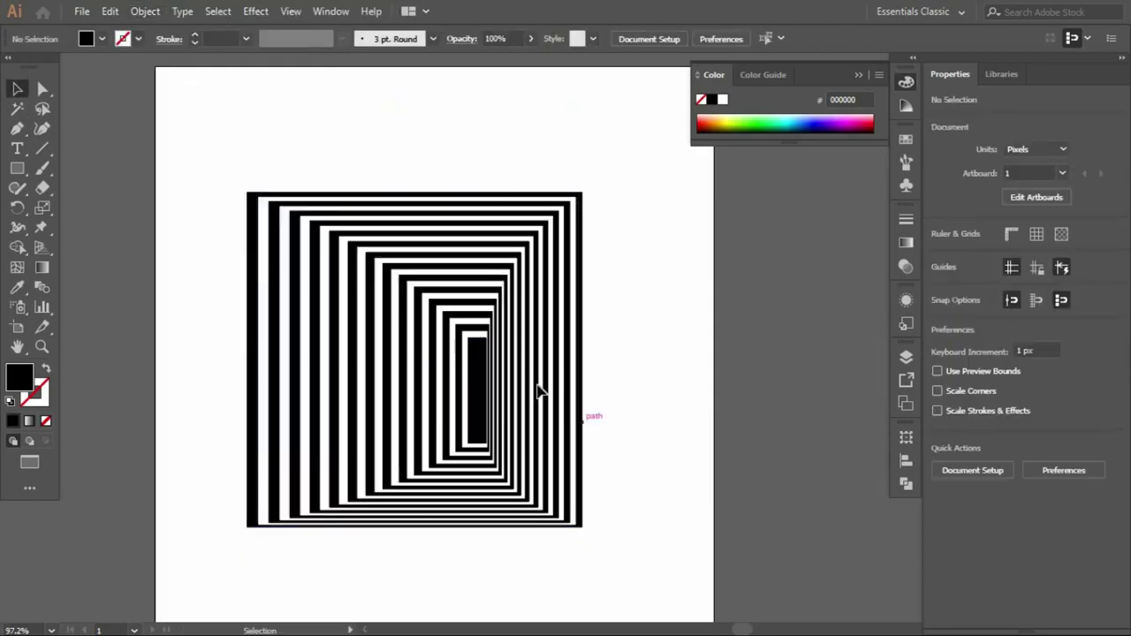
- Draw a closed four-sided Pen shape connecting the right corners of the inner black rectangle to the right corners of the outer square
left_click(16, 128)
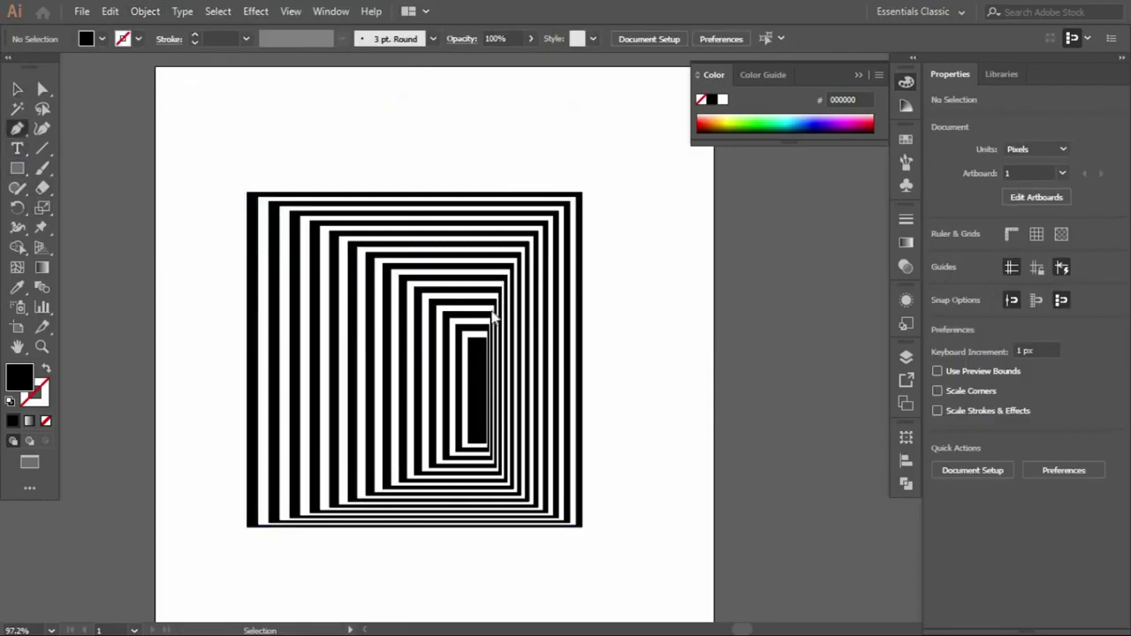
left_click(485, 337)
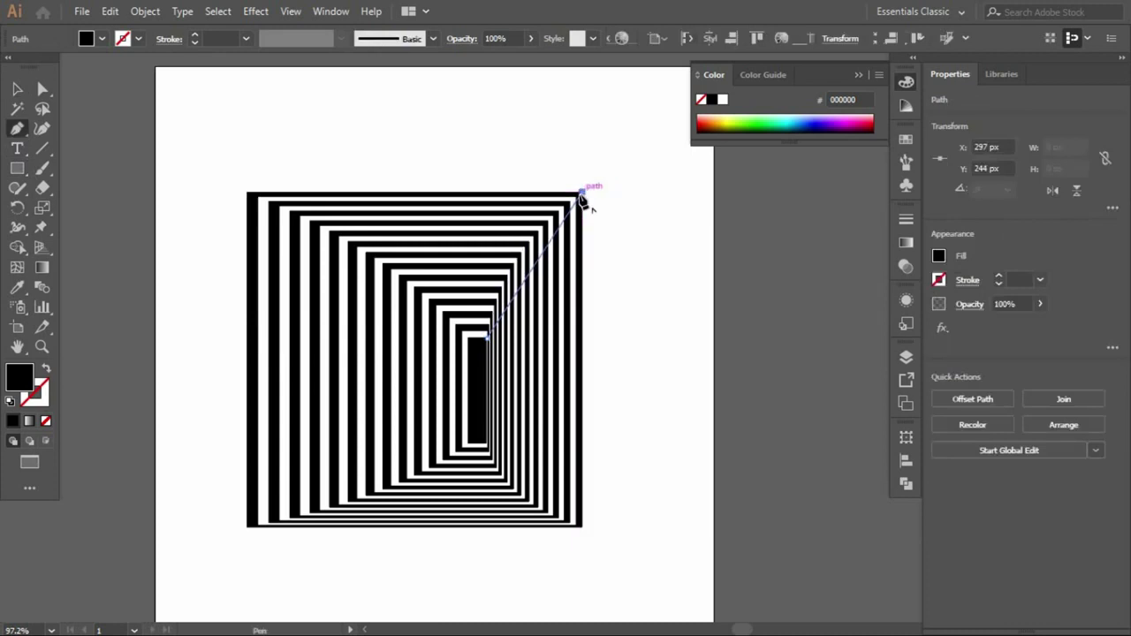
left_click(581, 193)
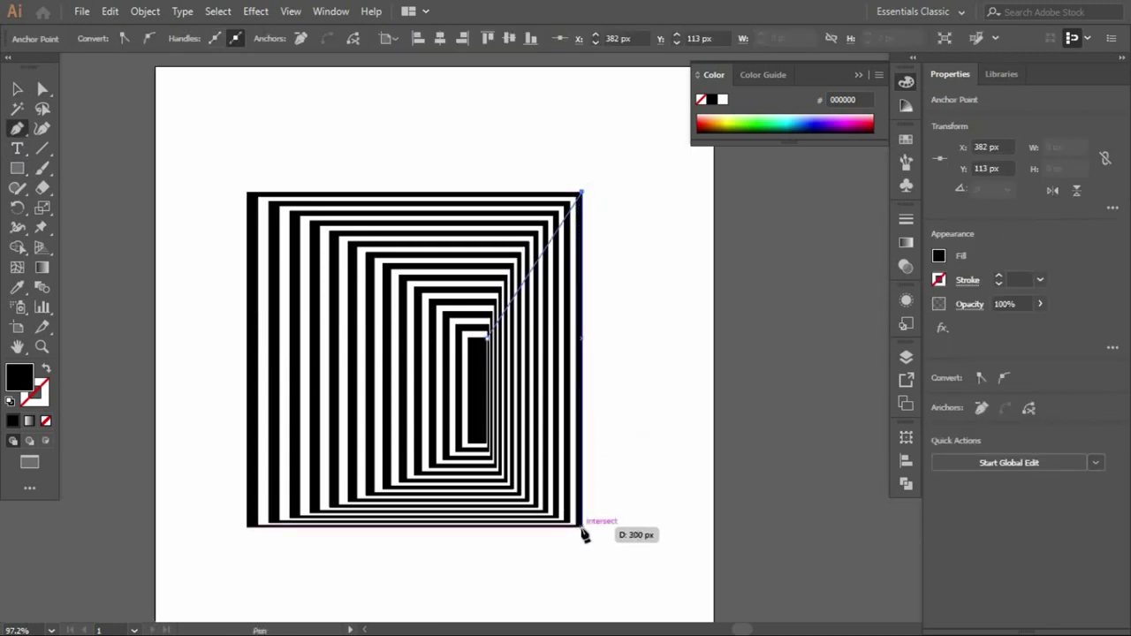
left_click(581, 527)
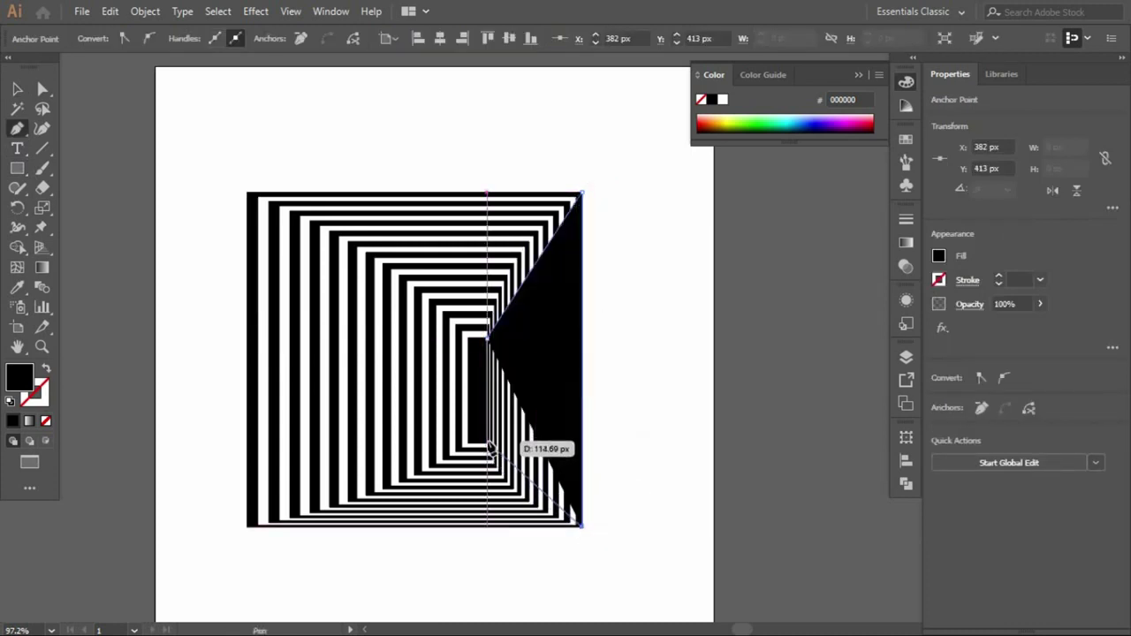
left_click(482, 440)
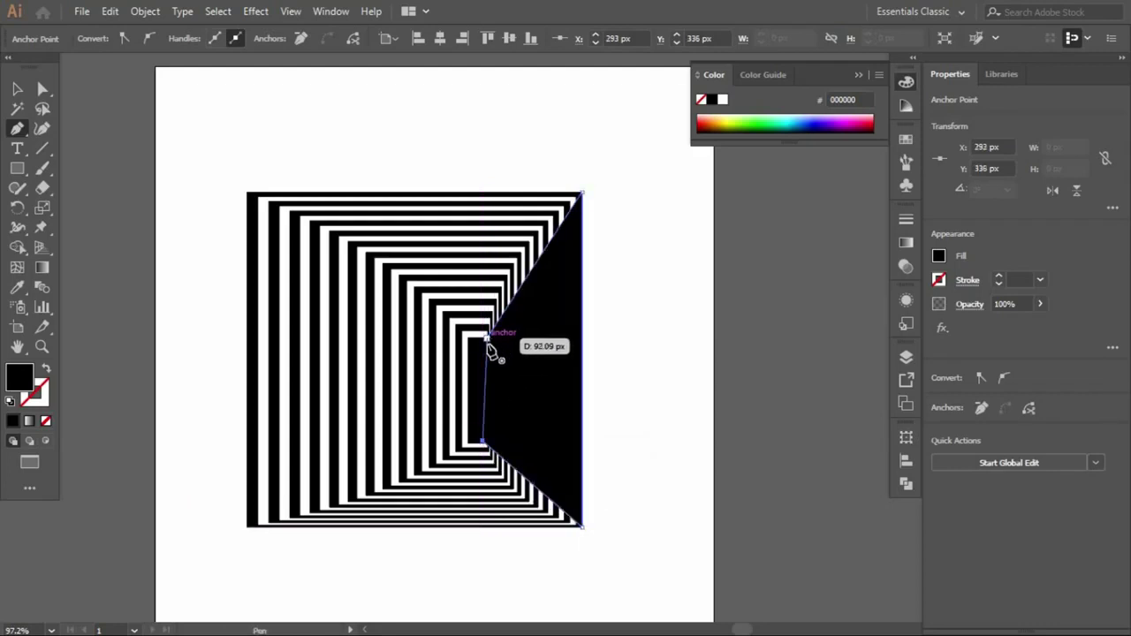
key("ctrl+z")
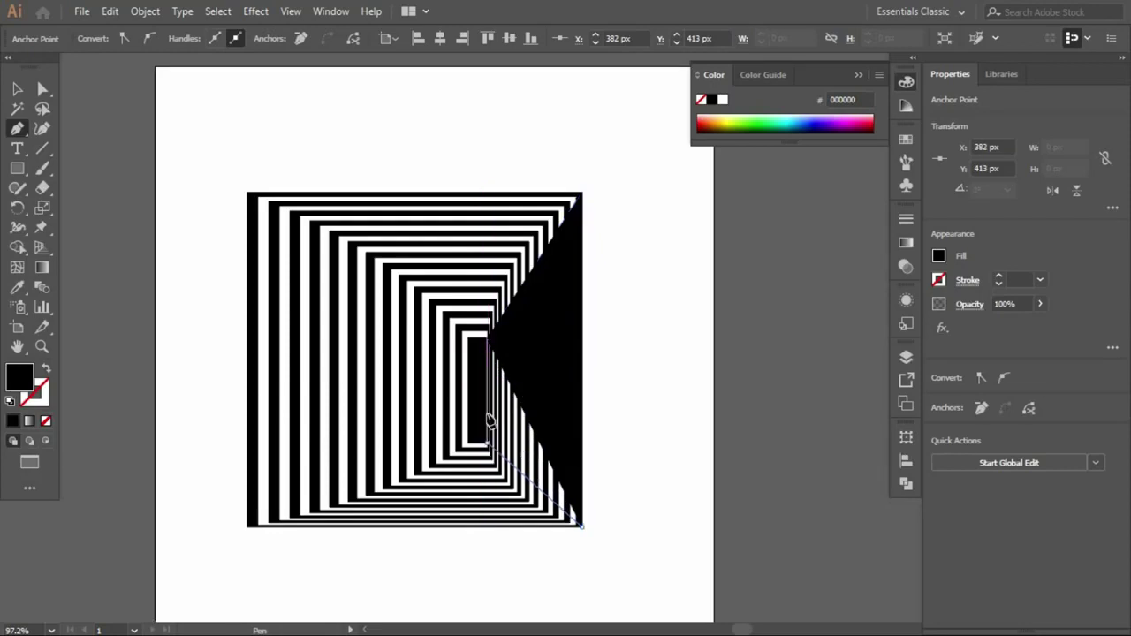
left_click(485, 443)
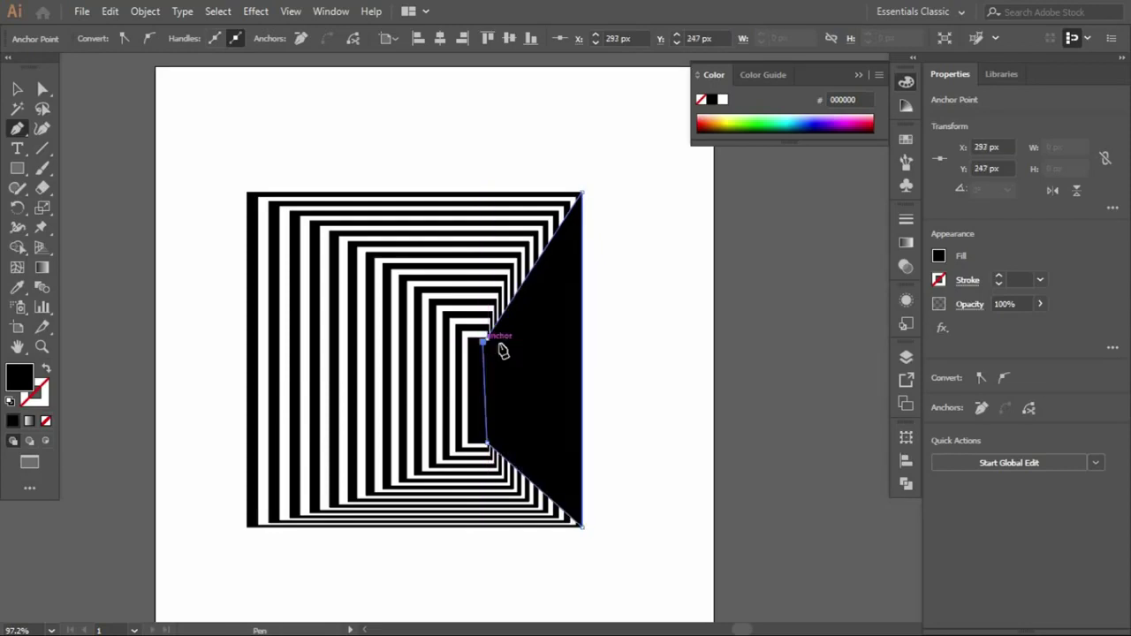
left_click(488, 338)
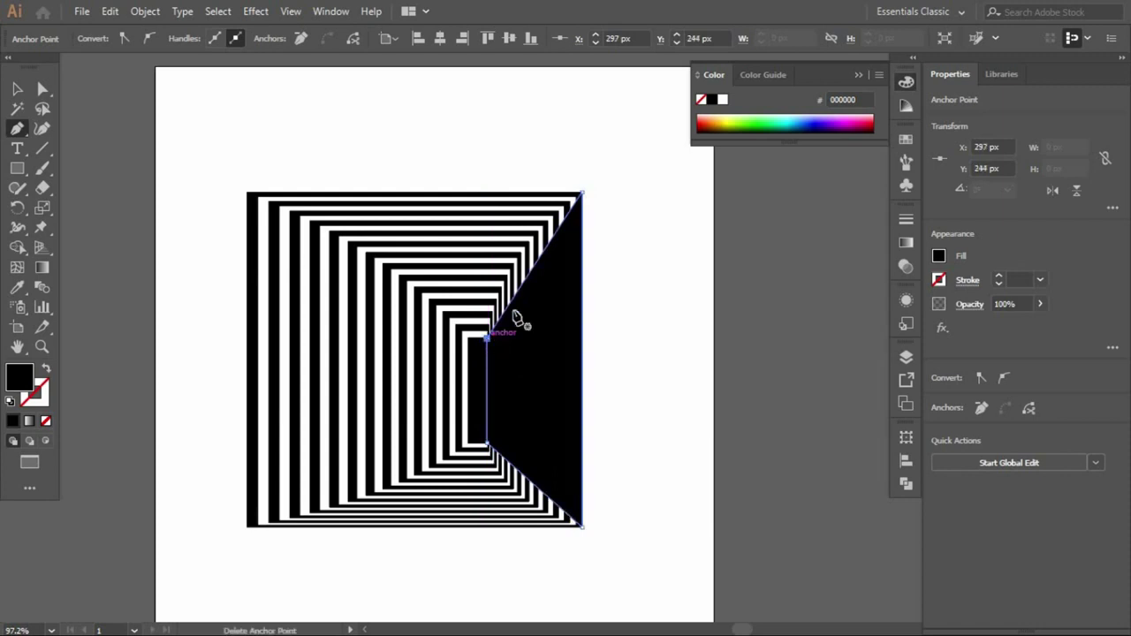
- Bend the upper slanted edge of the black four-sided shape into an outward curve with the Curvature tool
left_click(41, 128)
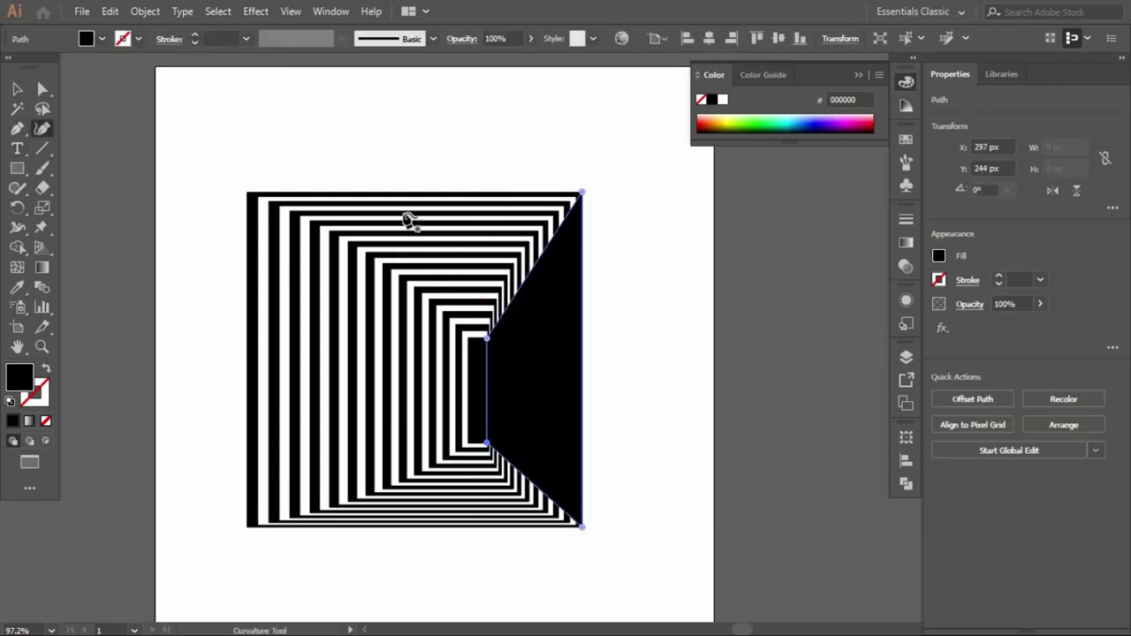
left_click_drag(523, 282, 514, 265)
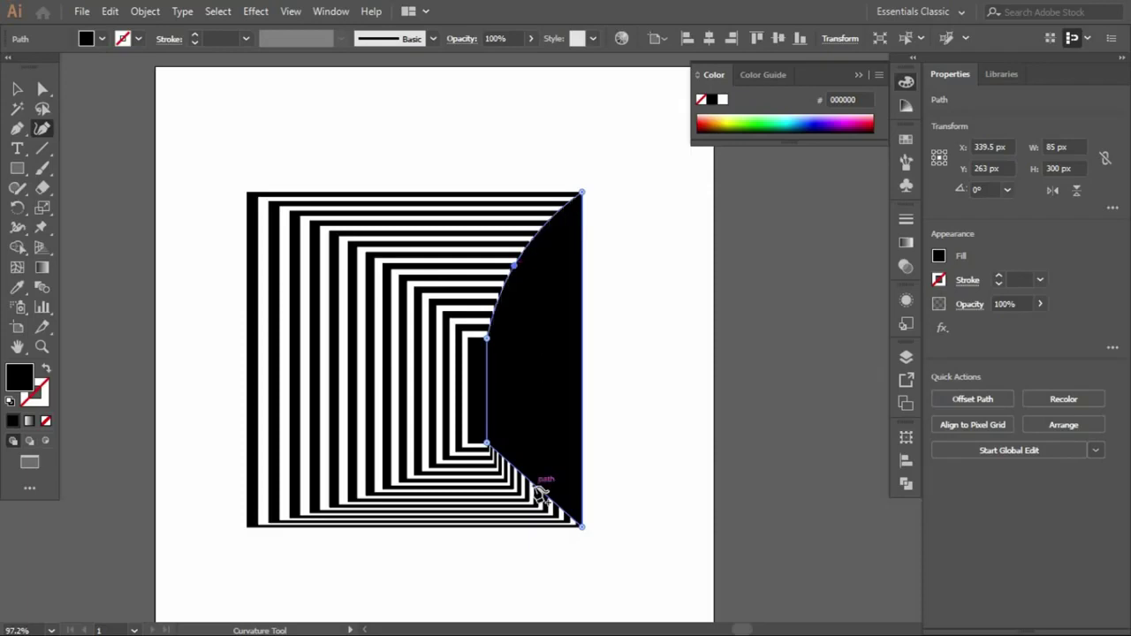
- Bend the lower slanted edge of the right black shape into an outward curve with the Curvature tool
left_click_drag(523, 475, 512, 486)
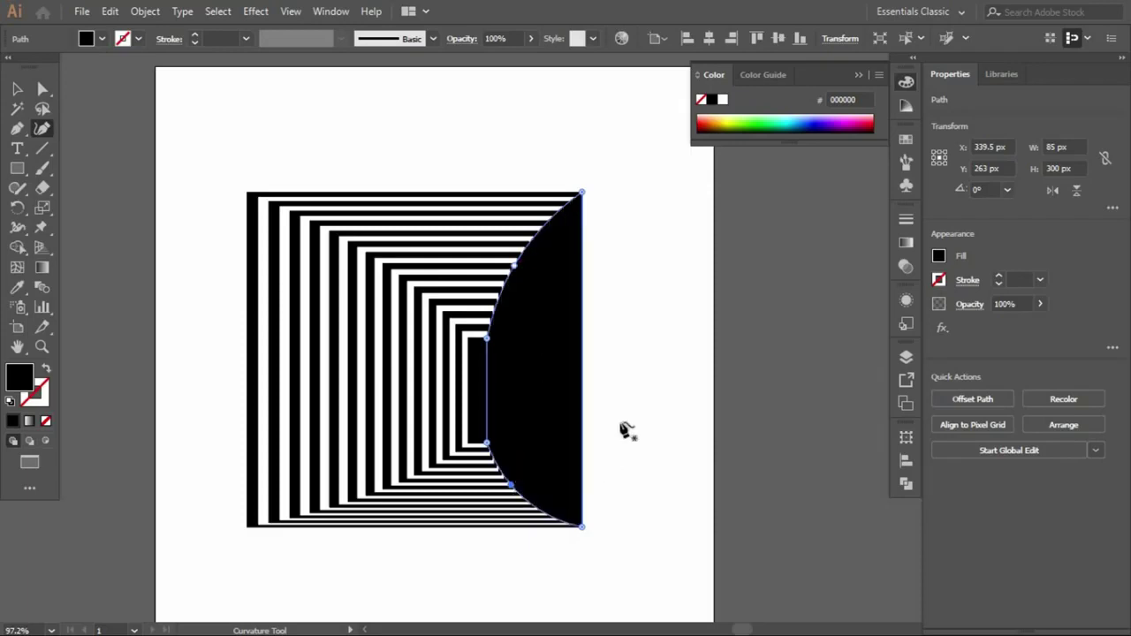
- Draw a closed four-sided Pen shape connecting the left corners of the inner black rectangle to the left corners of the outer square
left_click(17, 128)
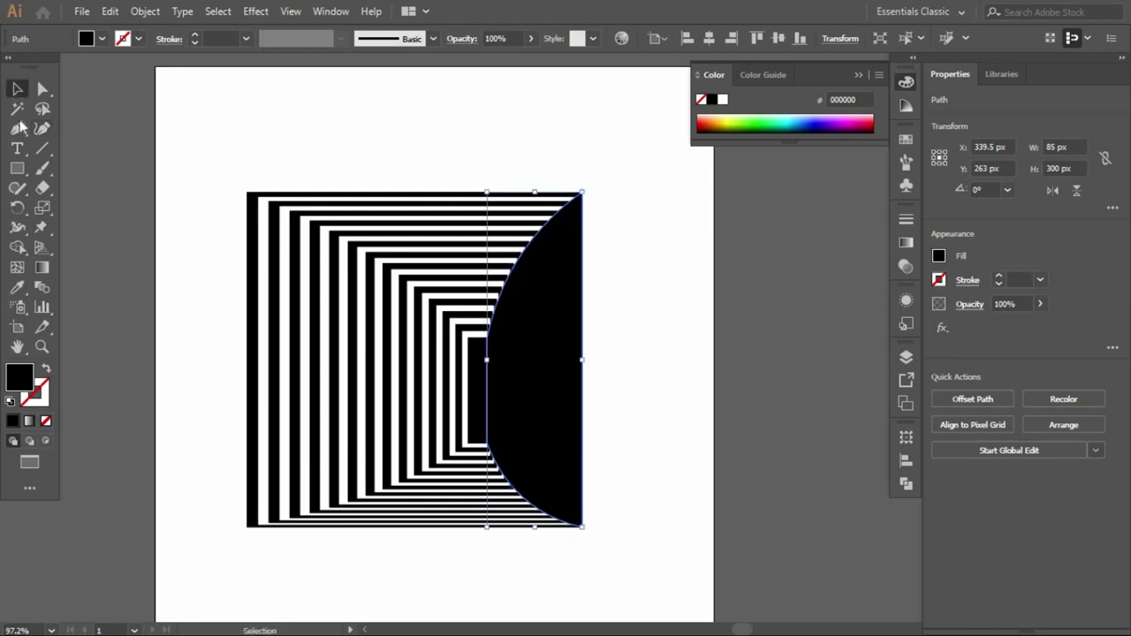
left_click(470, 336)
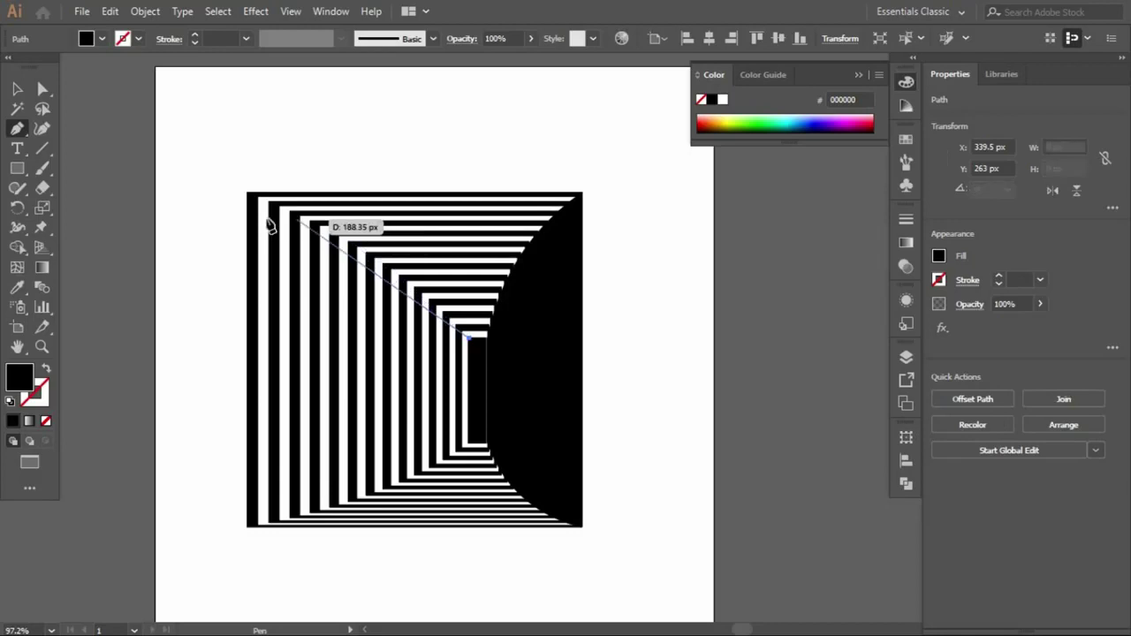
left_click(247, 192)
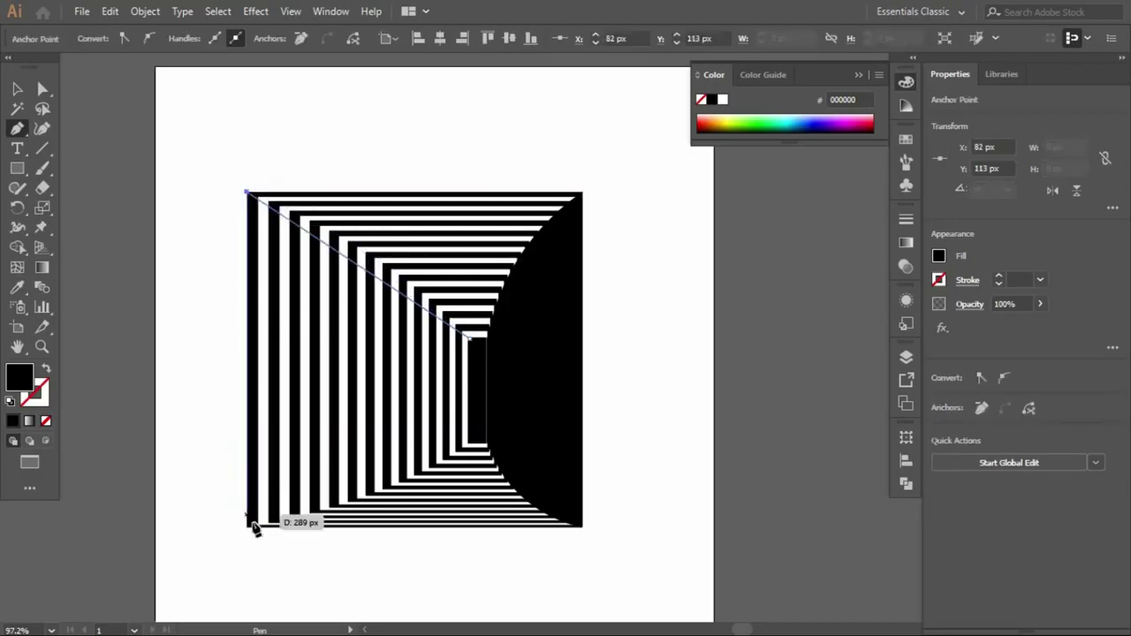
left_click(248, 527)
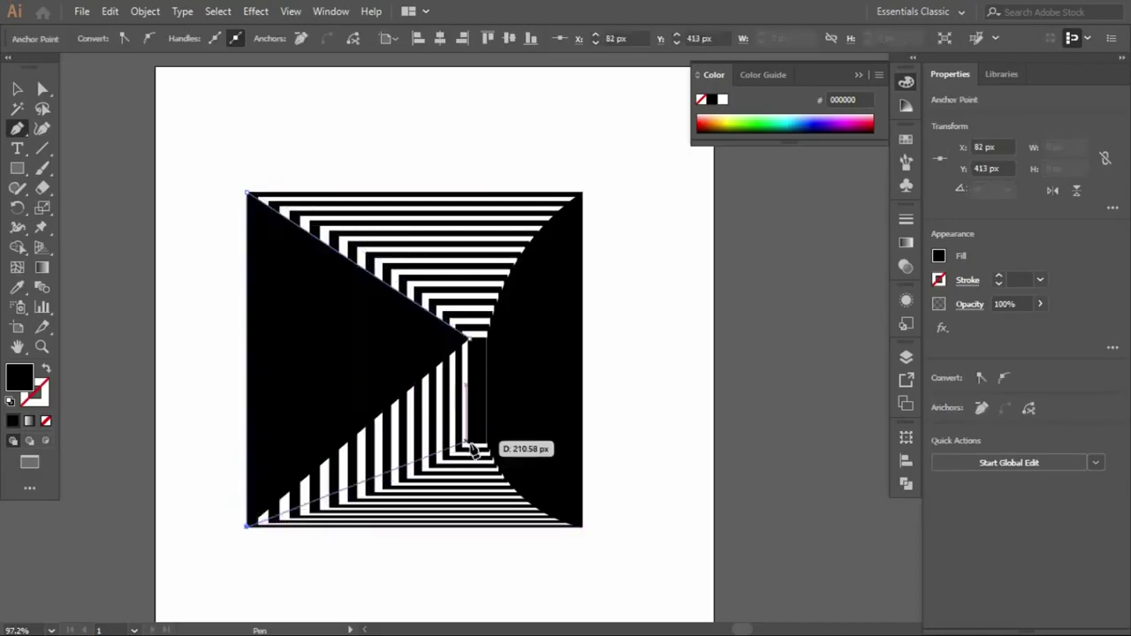
left_click(469, 444)
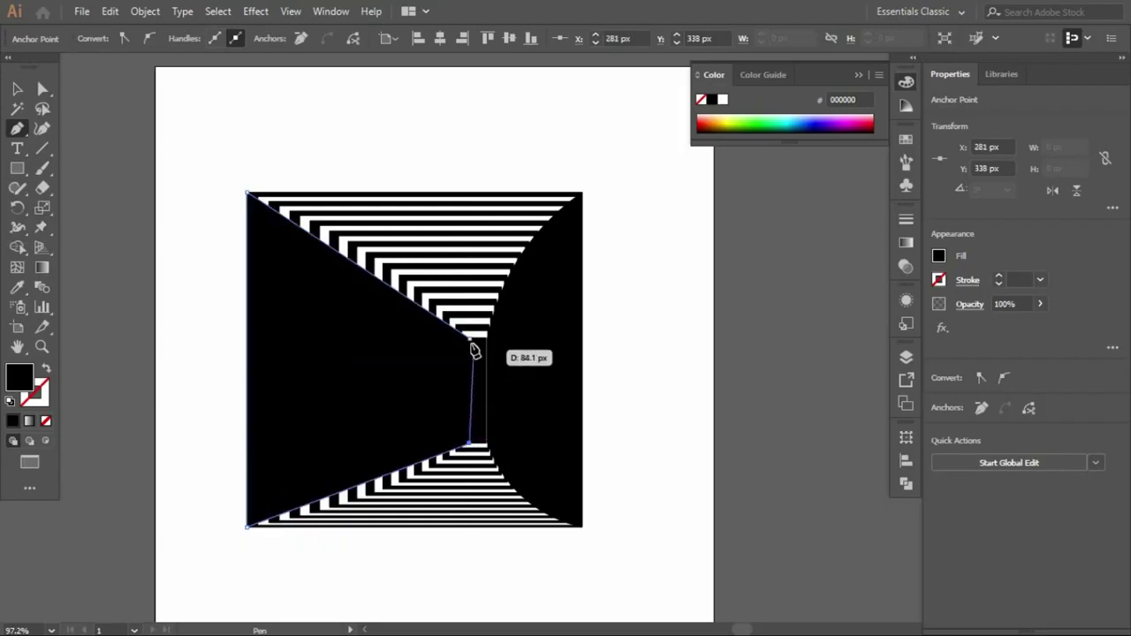
left_click(470, 338)
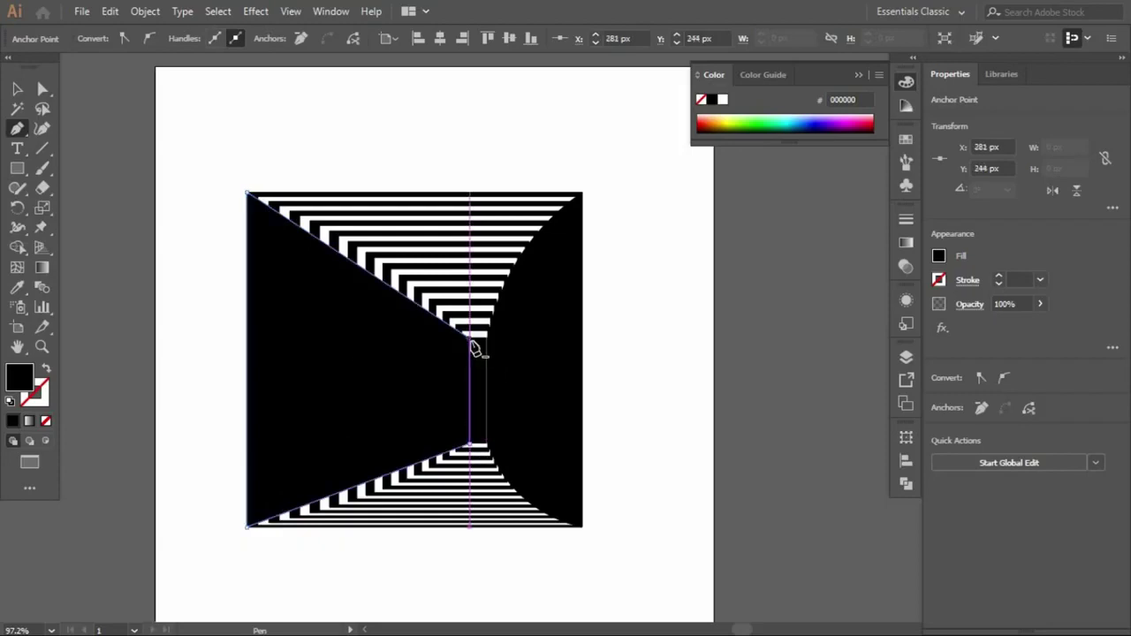
- Bend the lower and upper slanted edges of the left black shape into outward curves with the Curvature tool
left_click(42, 128)
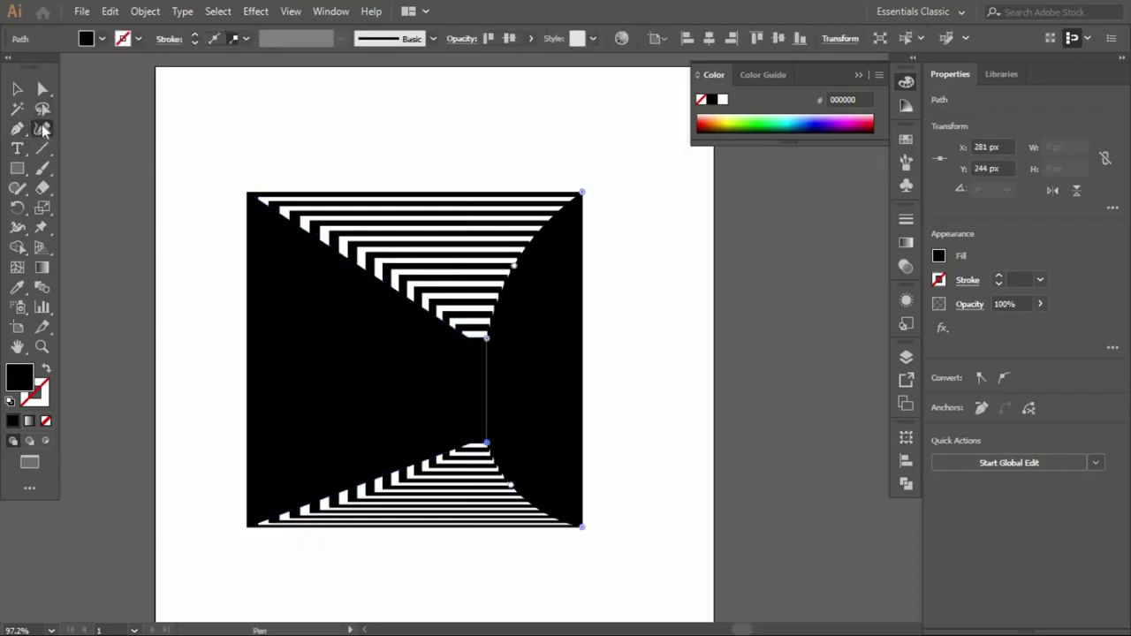
left_click(370, 490)
left_click_drag(372, 492, 372, 494)
left_click_drag(374, 271, 370, 254)
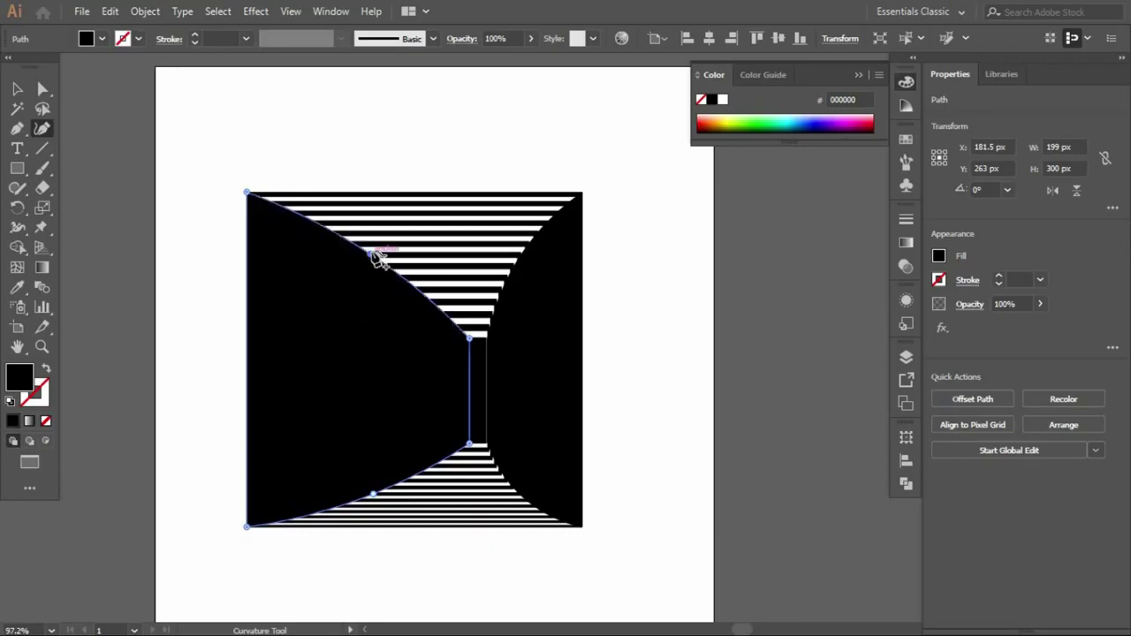
- Fill both curved side shapes with the white-to-black linear gradient
left_click(18, 89)
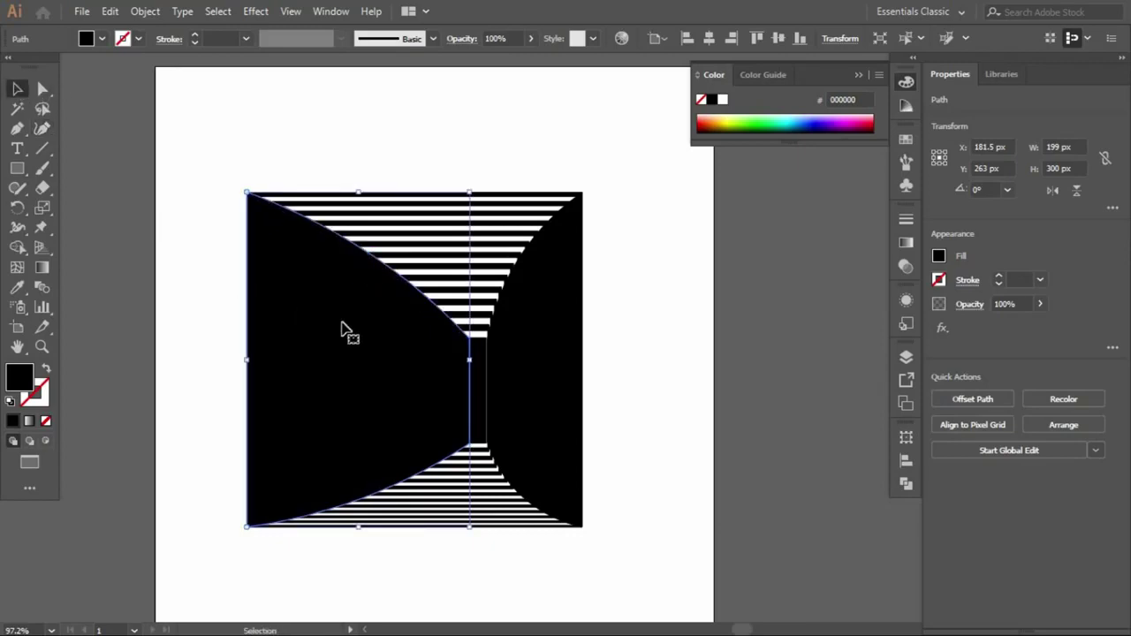
left_click(547, 364, "shift")
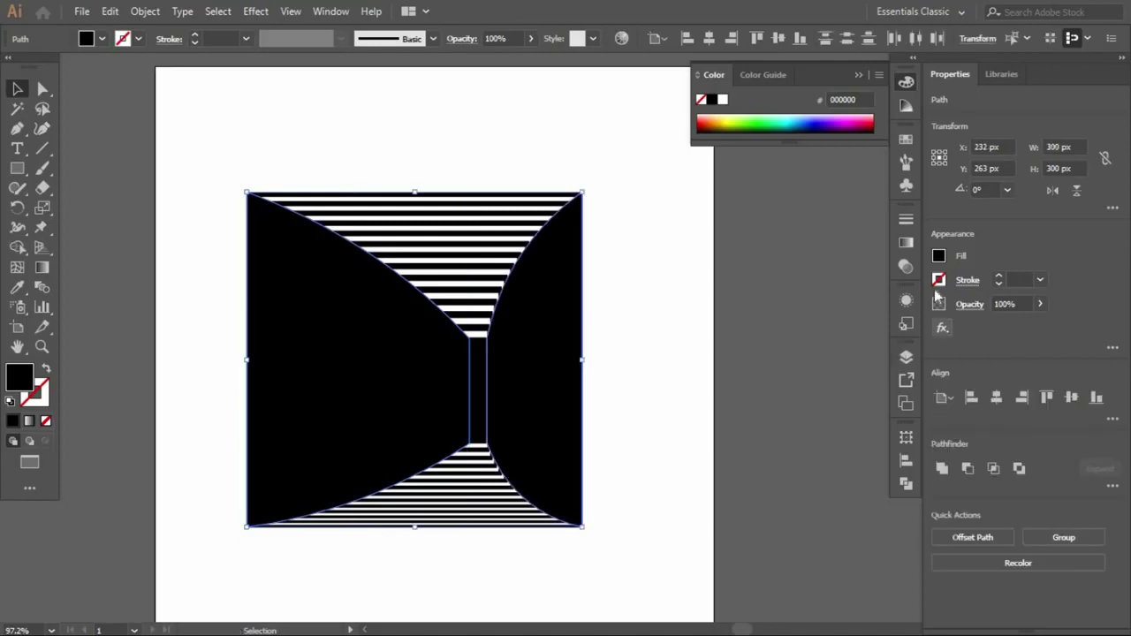
left_click(912, 241)
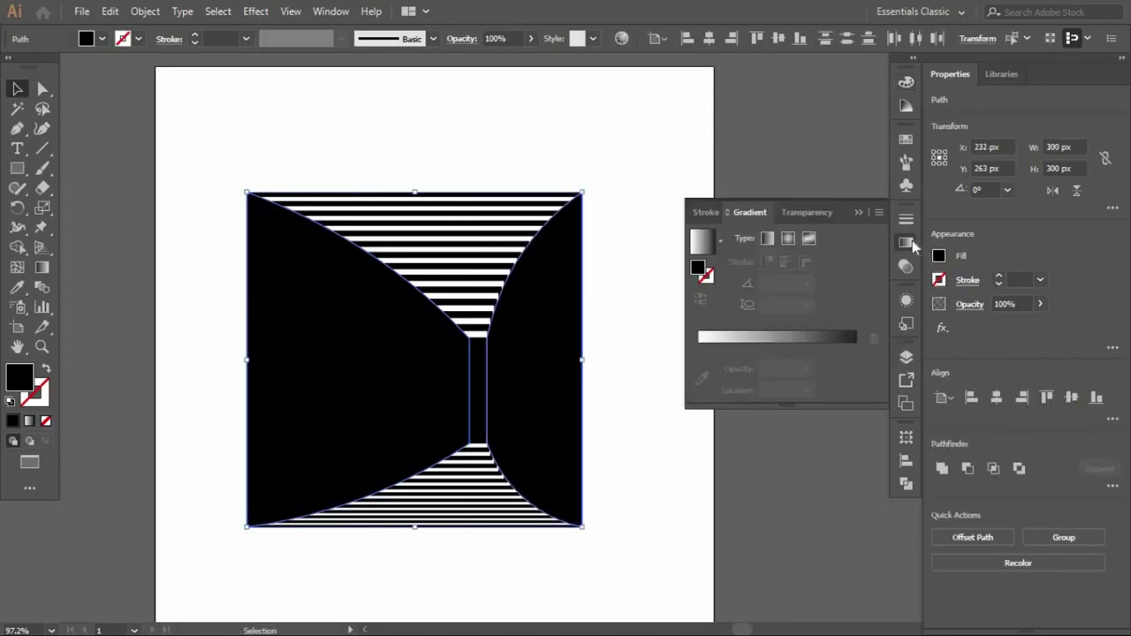
left_click(700, 246)
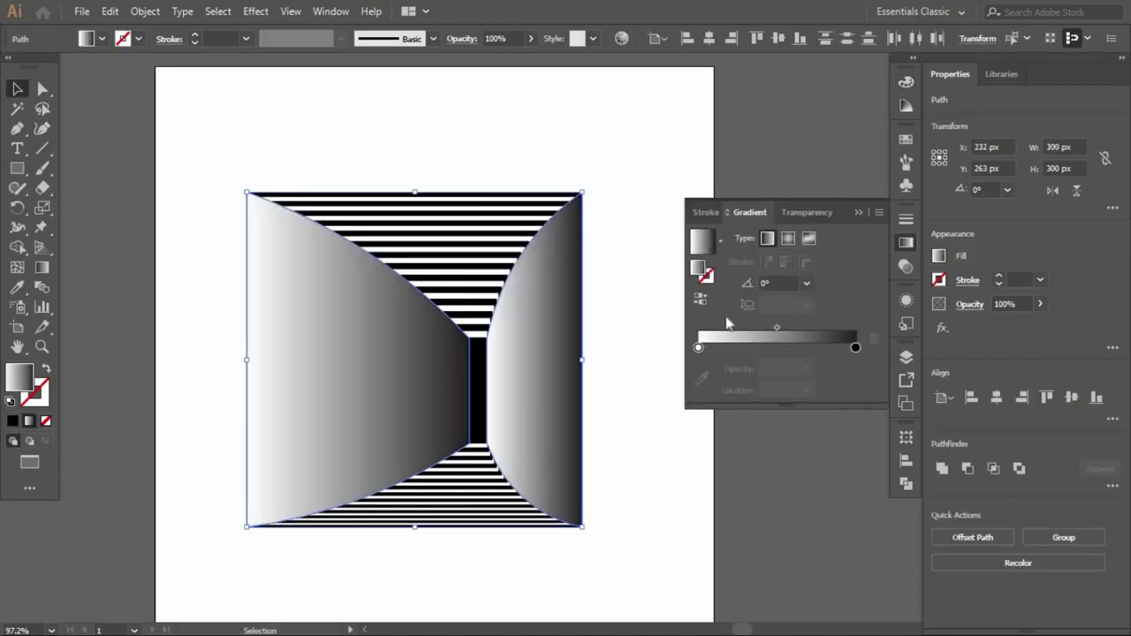
- Reverse the gradient of the right curved shape so it runs from black at the centre to white at the outer edge
left_click(603, 379)
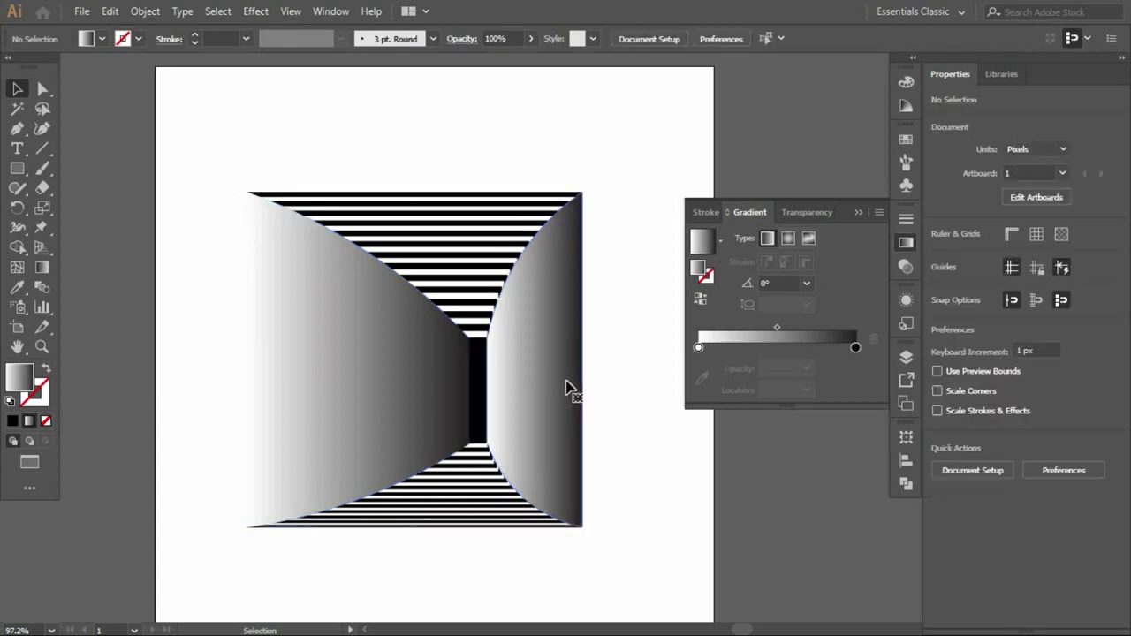
left_click(568, 389)
left_click(703, 299)
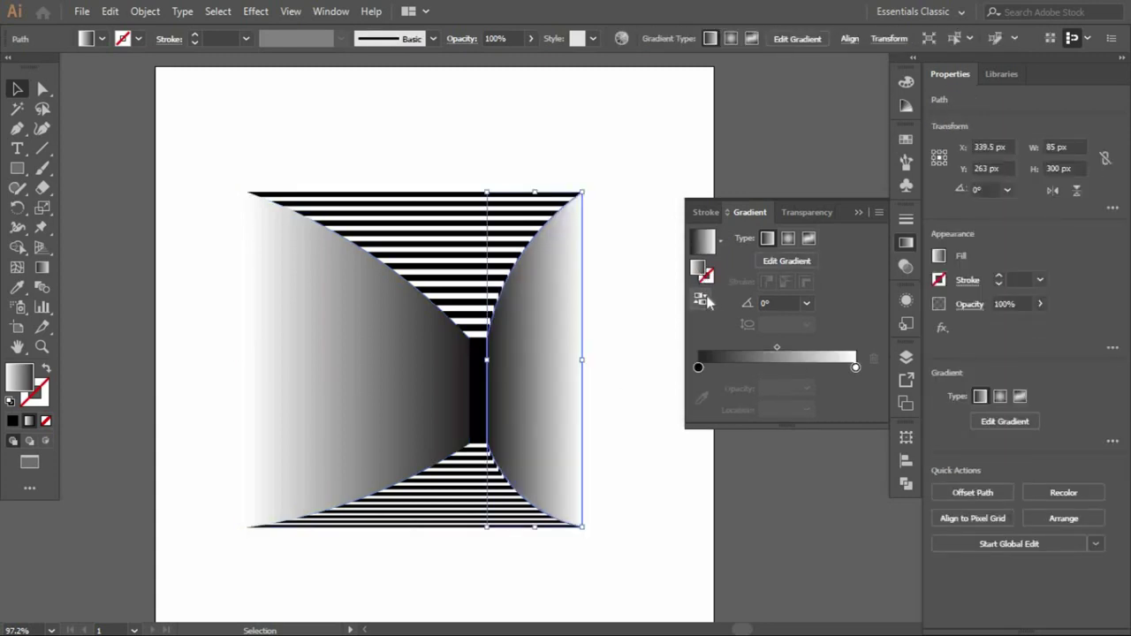
left_click(606, 342)
- Send both gradient-filled side shapes to the back behind the striped blend, clear the selection and collapse the gradient settings
left_click(554, 330)
left_click(367, 375, "shift")
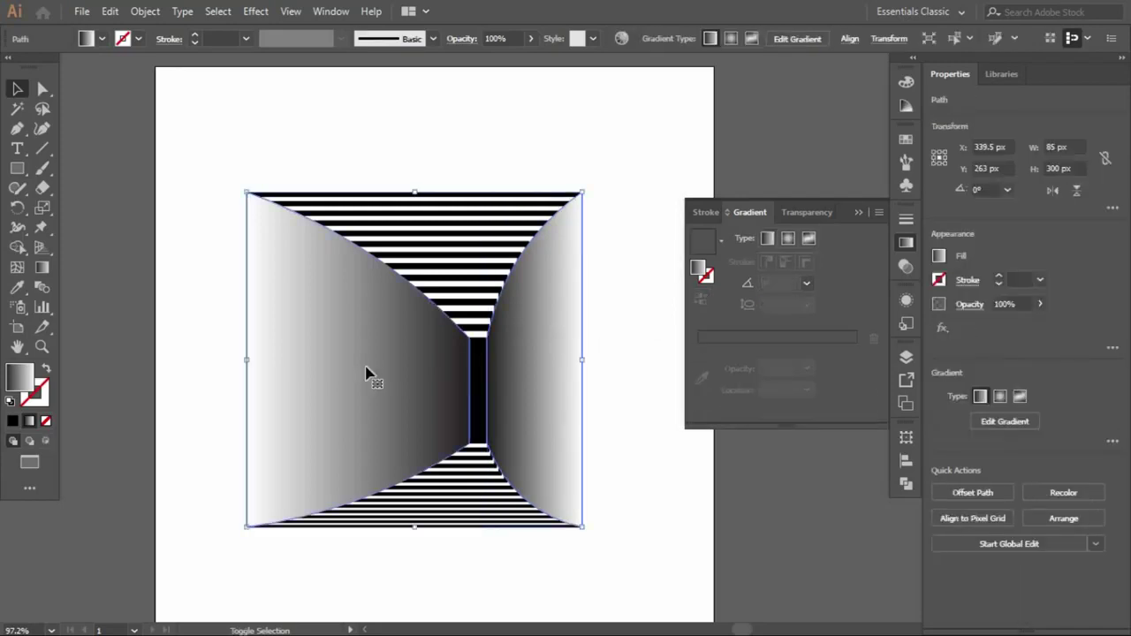
right_click(366, 367)
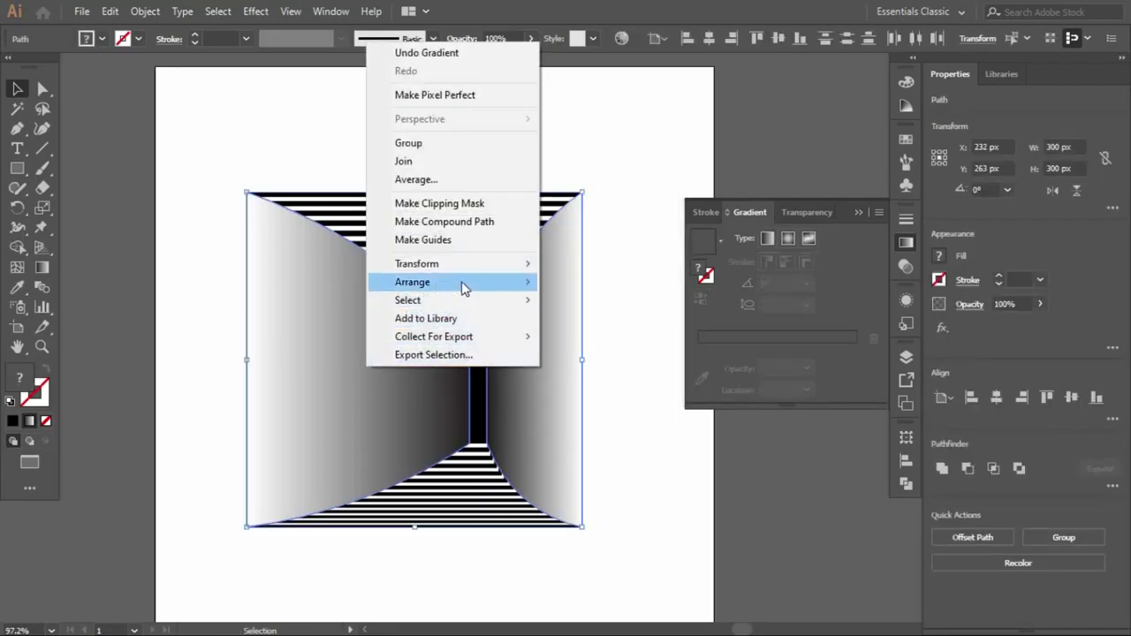
mouse_move(464, 285)
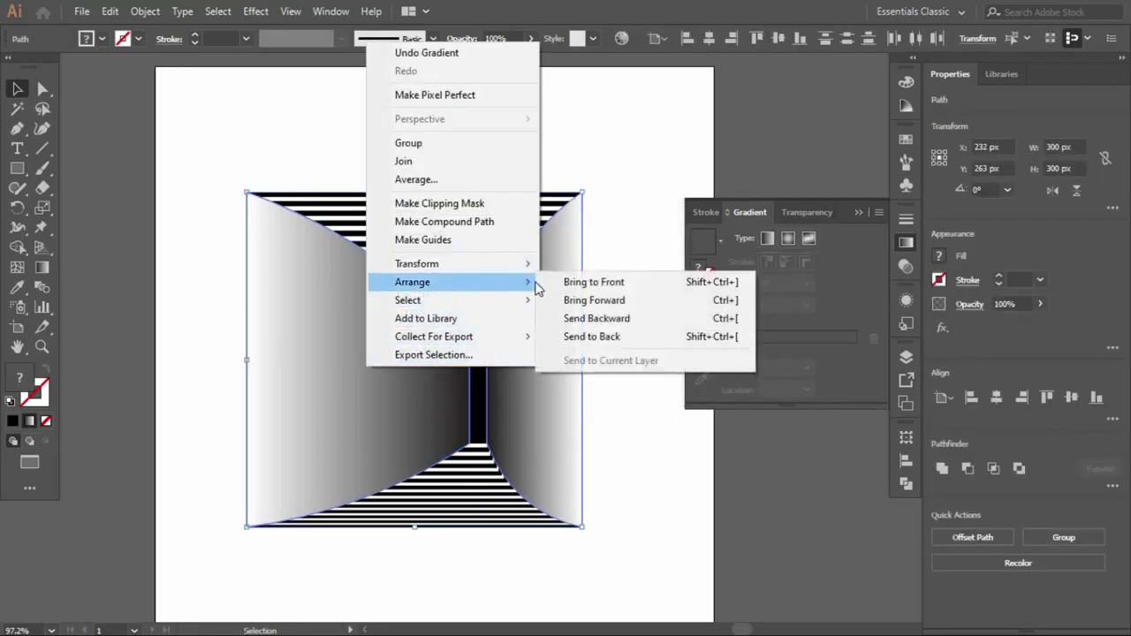
left_click(635, 339)
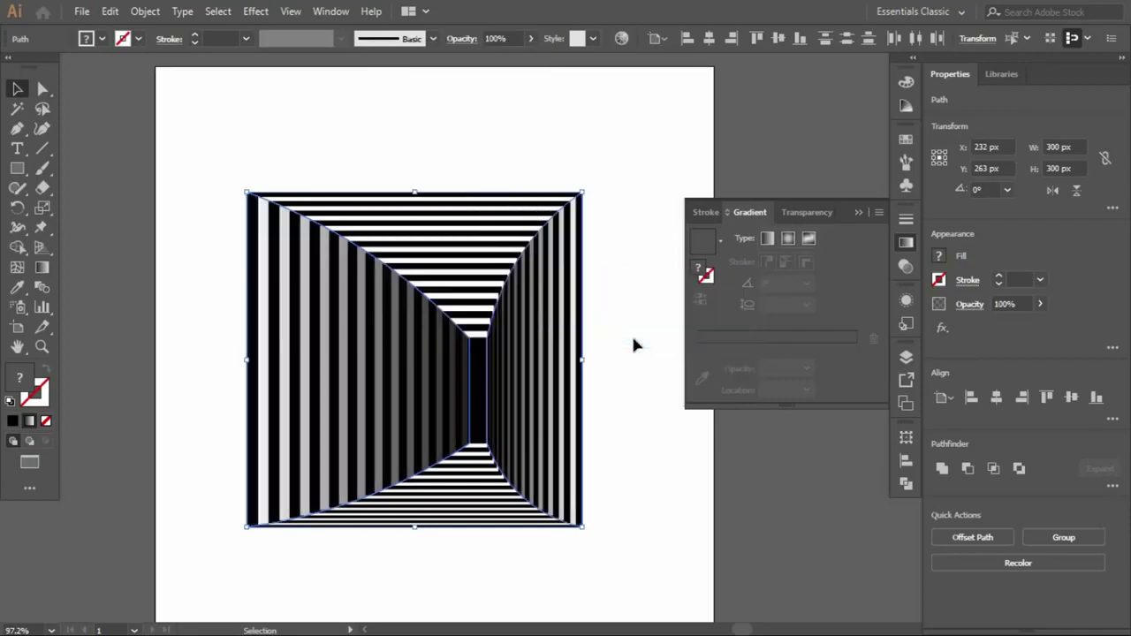
key("ctrl+h")
left_click(859, 213)
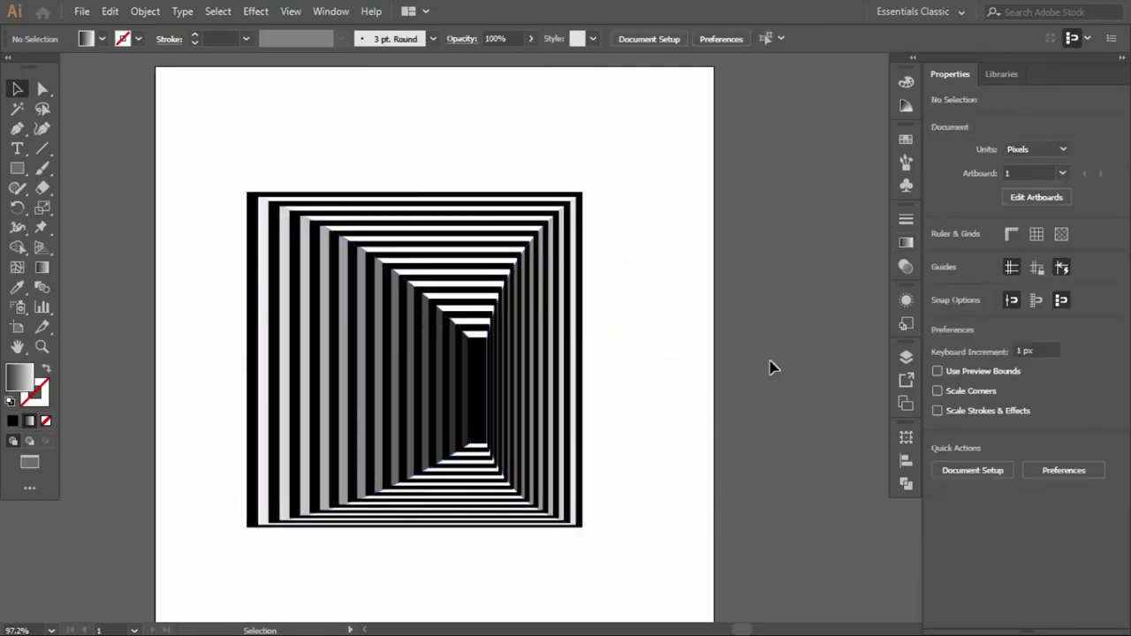